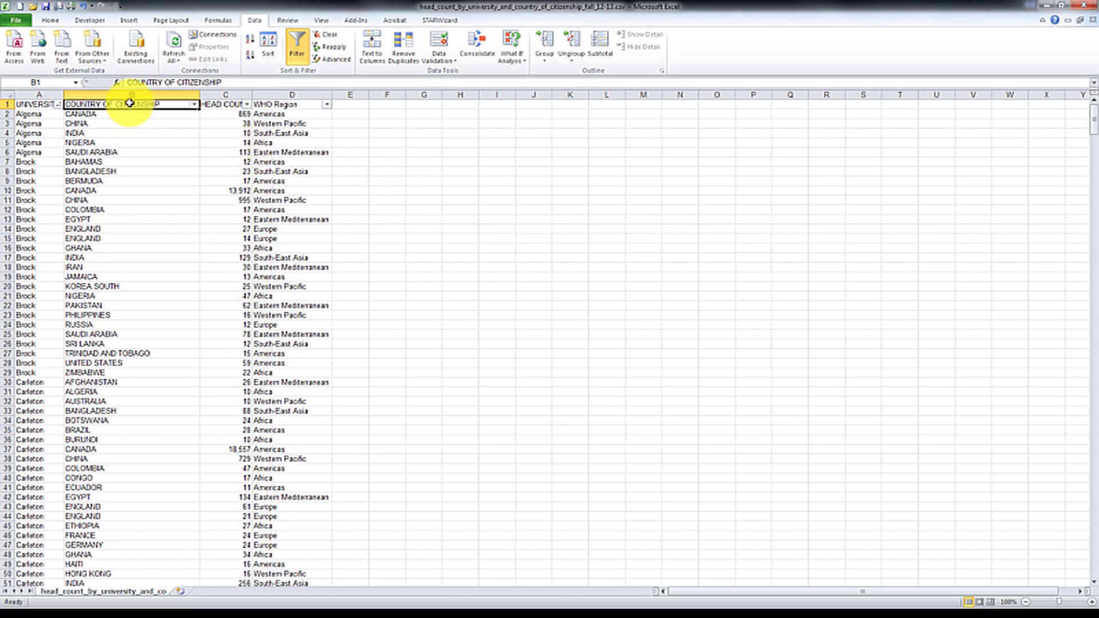
Inspect the University, Country Of Citizenship, Head Count and WHO Region columns of the data.
click(40, 93)
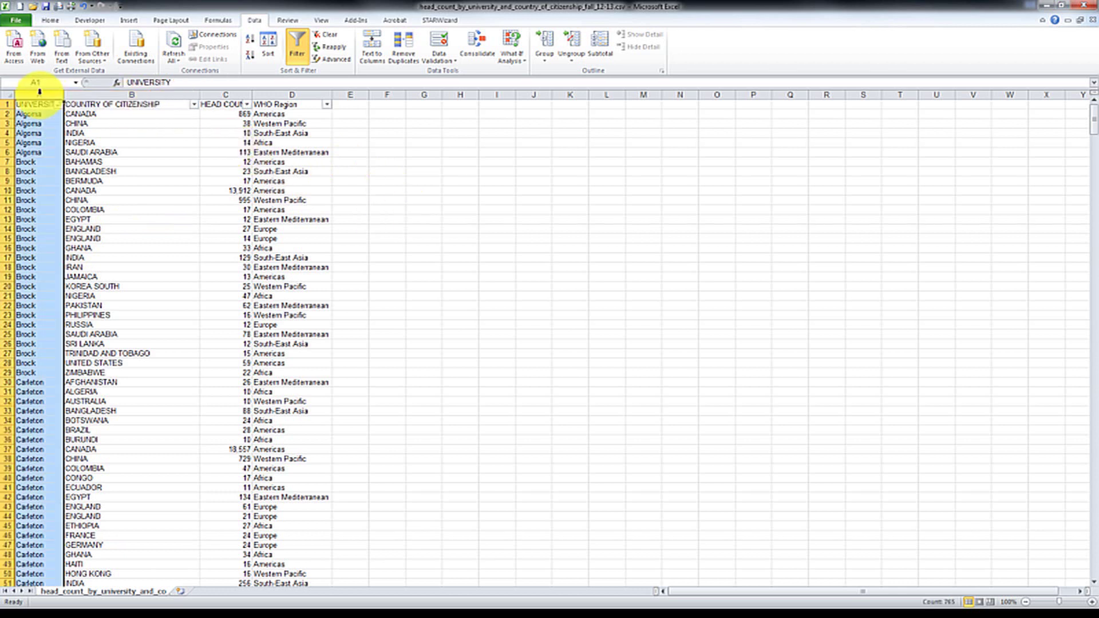
click(86, 93)
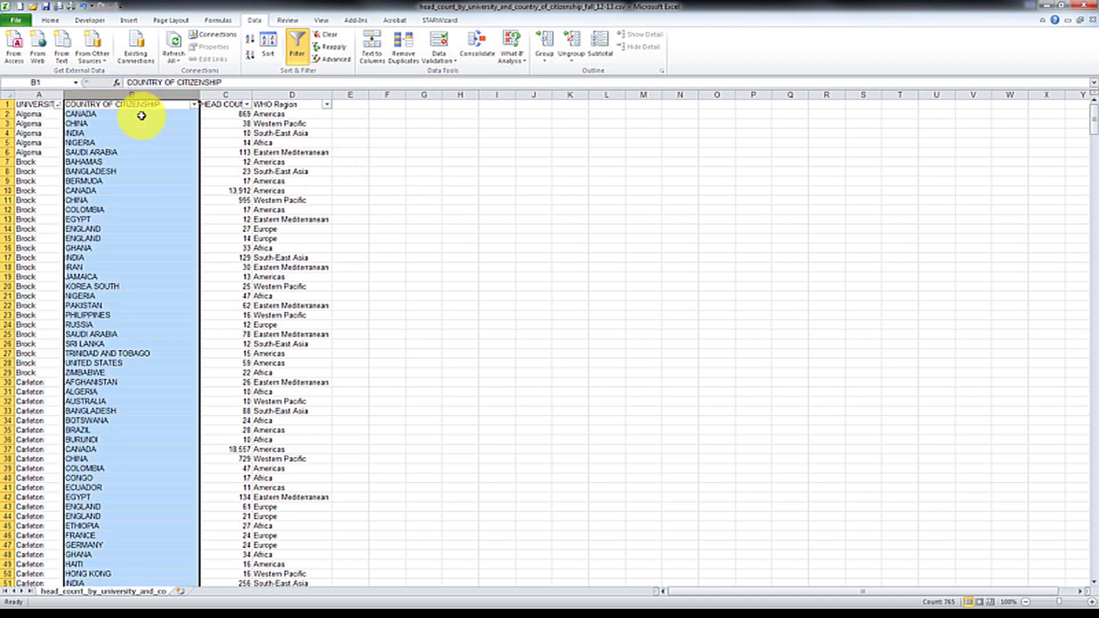
click(222, 93)
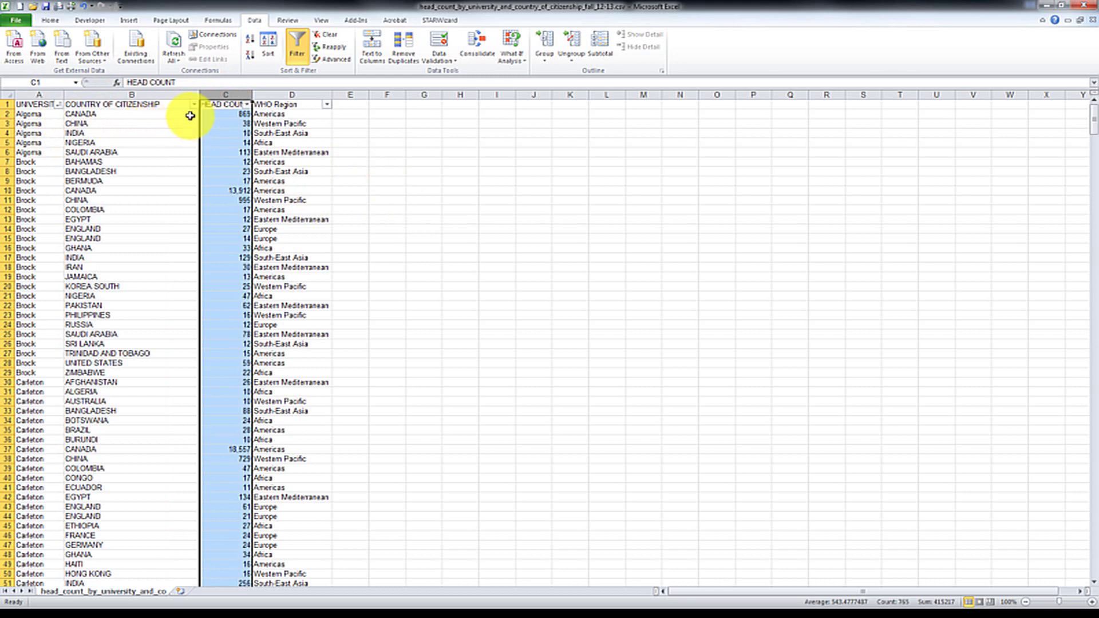
click(223, 106)
click(292, 94)
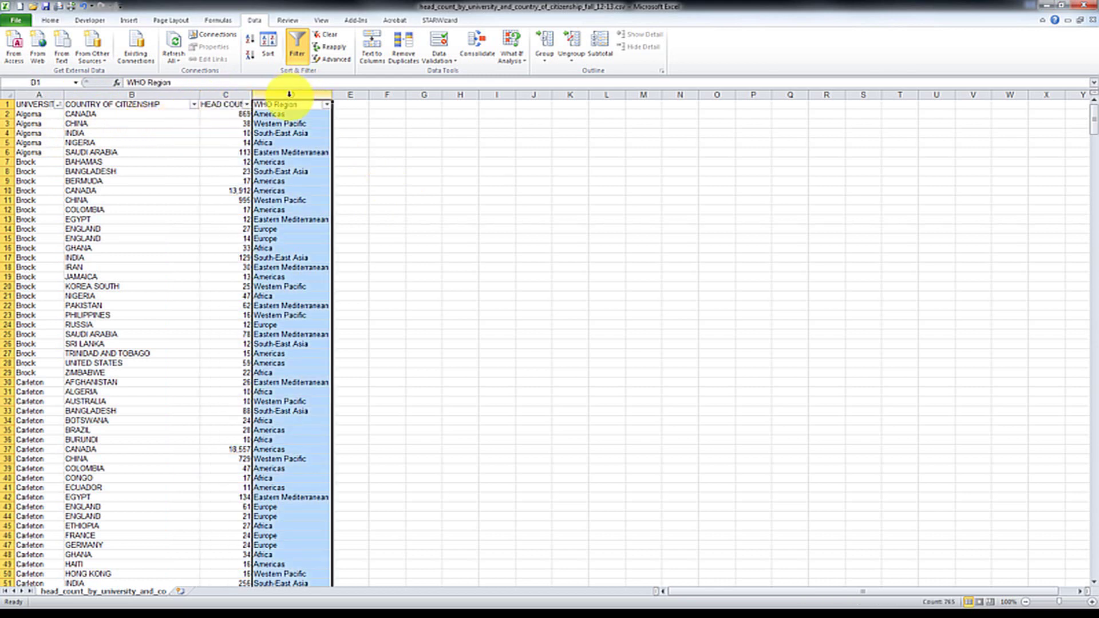
click(288, 112)
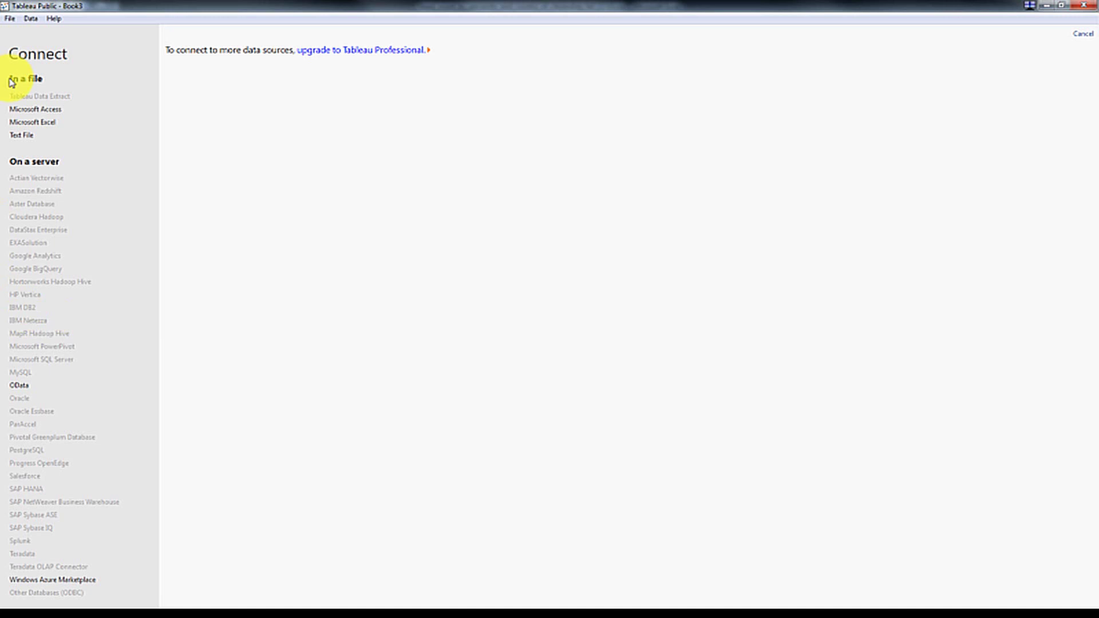
Connect to the head-count CSV in Tableau > University Enrolment as a text file.
click(26, 135)
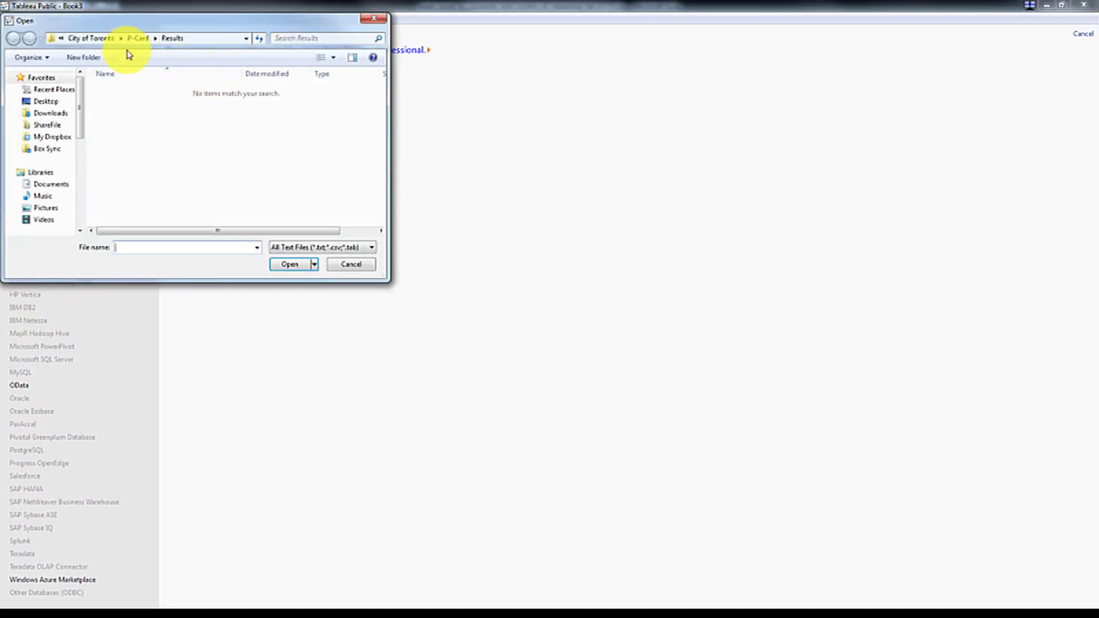
click(97, 34)
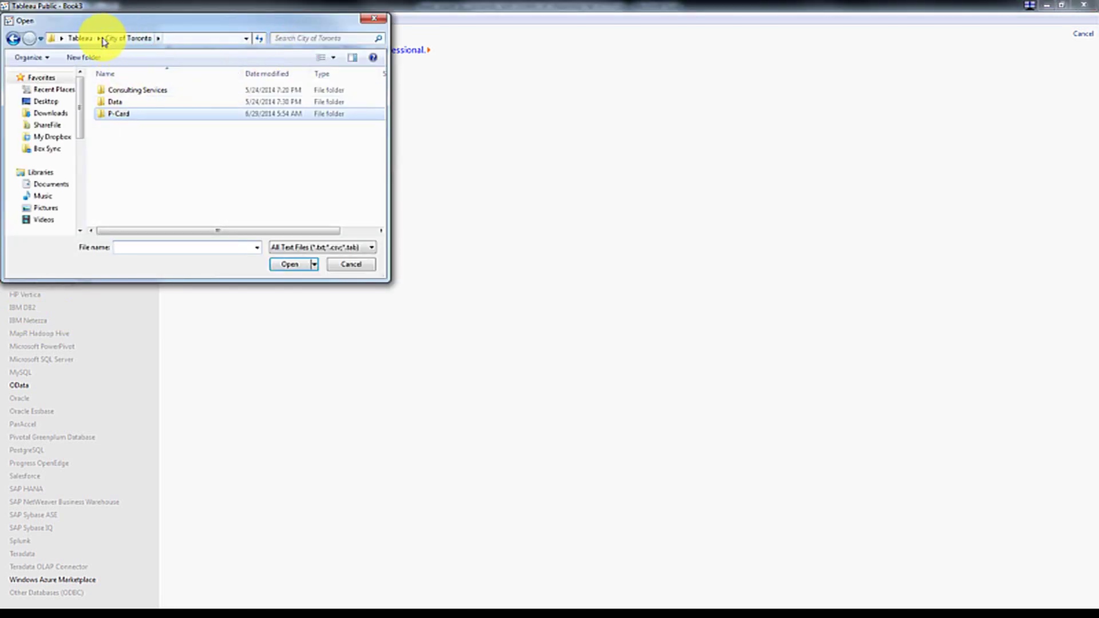
click(80, 38)
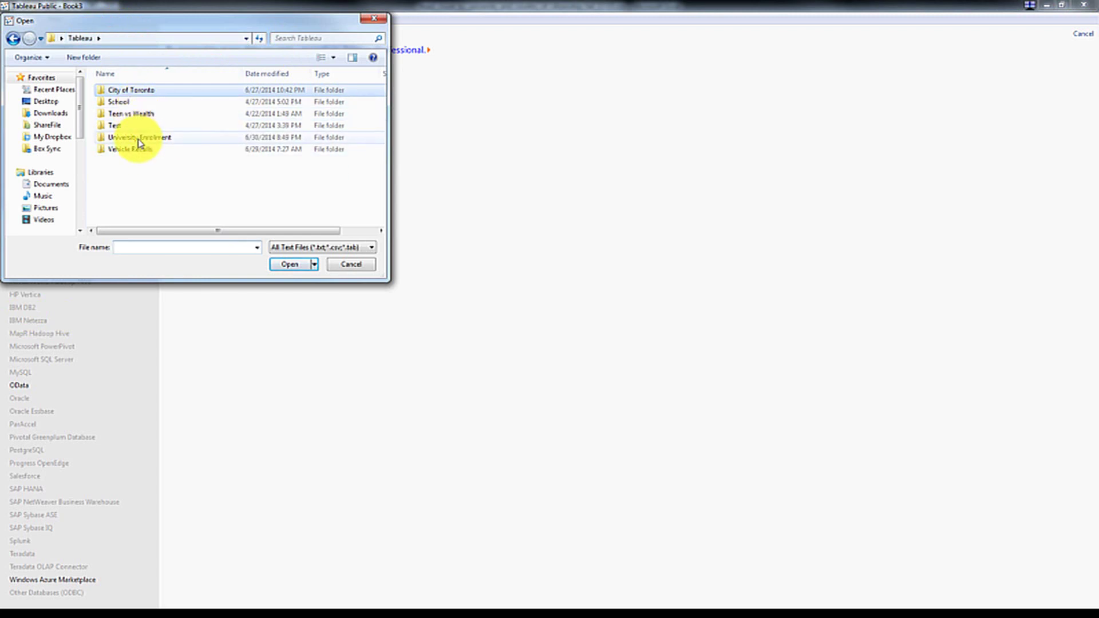
double_click(140, 139)
double_click(132, 92)
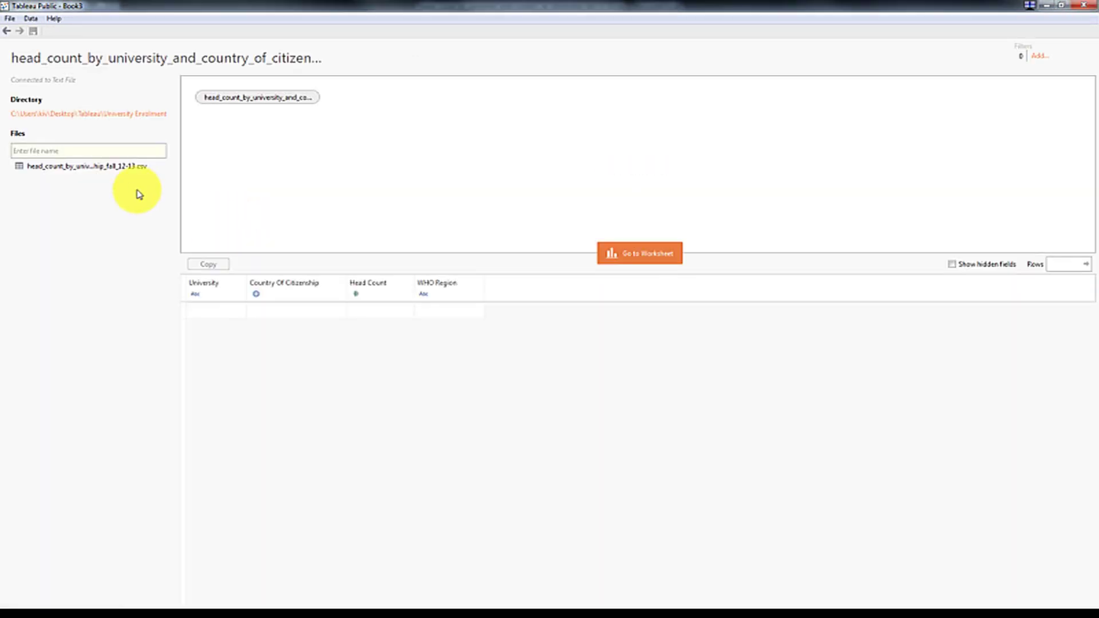
Rename the data source 'Ontario University Data' and go to Sheet 1.
double_click(245, 97)
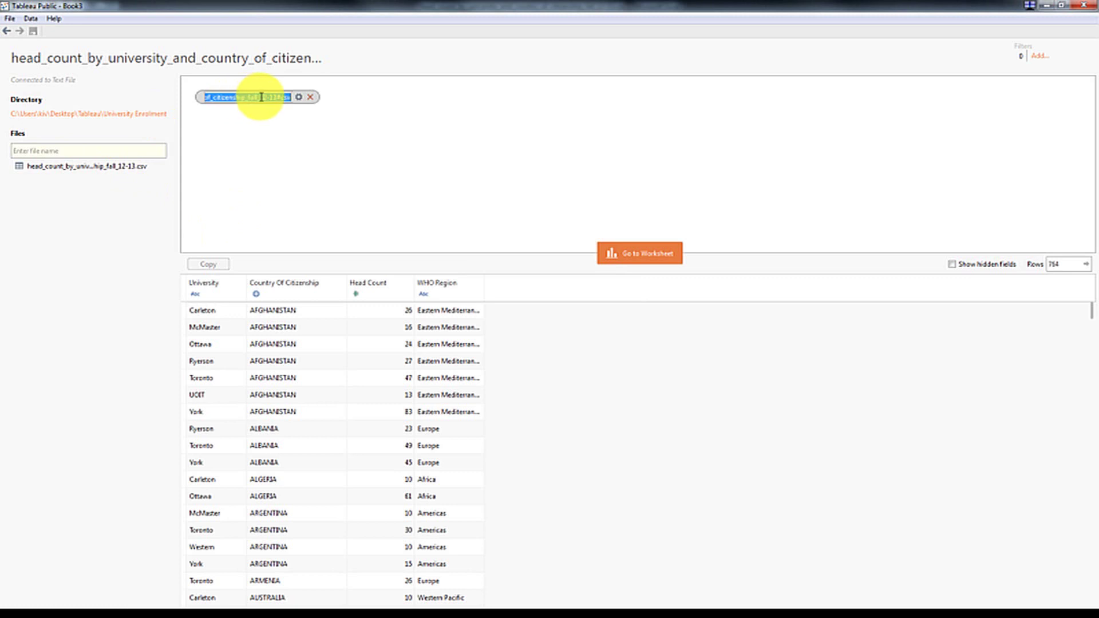
text(University)
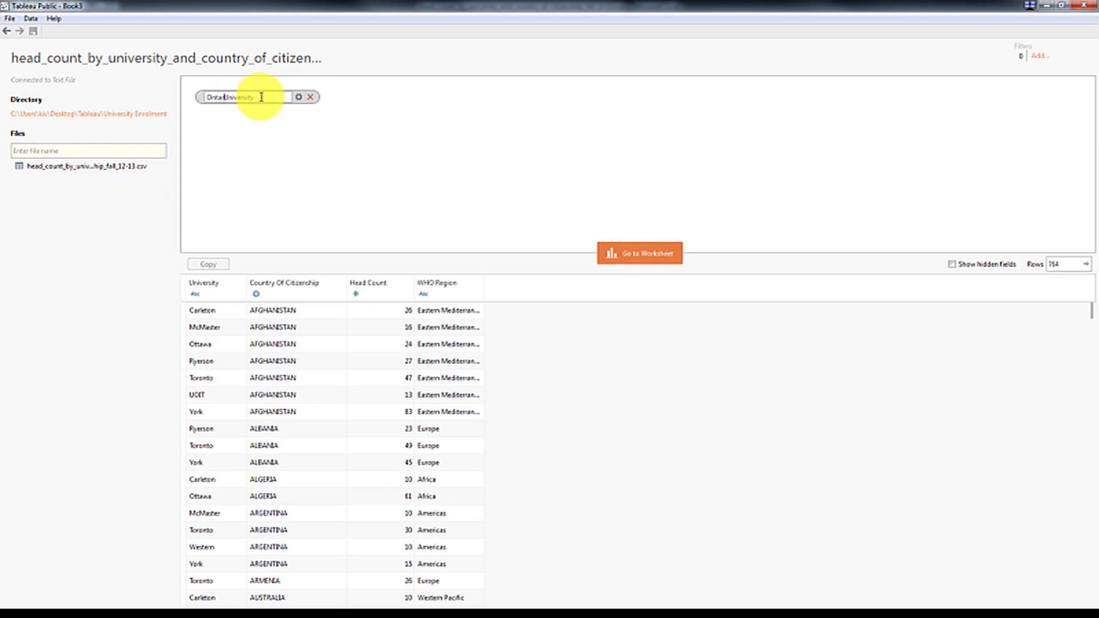
key(End)
text(Data)
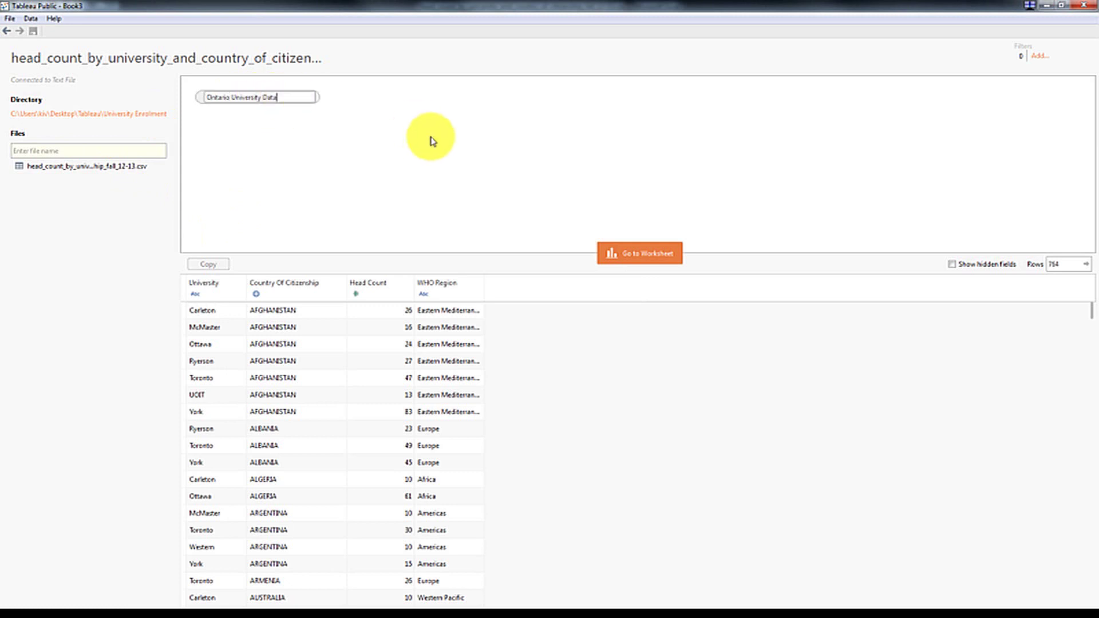
key(Return)
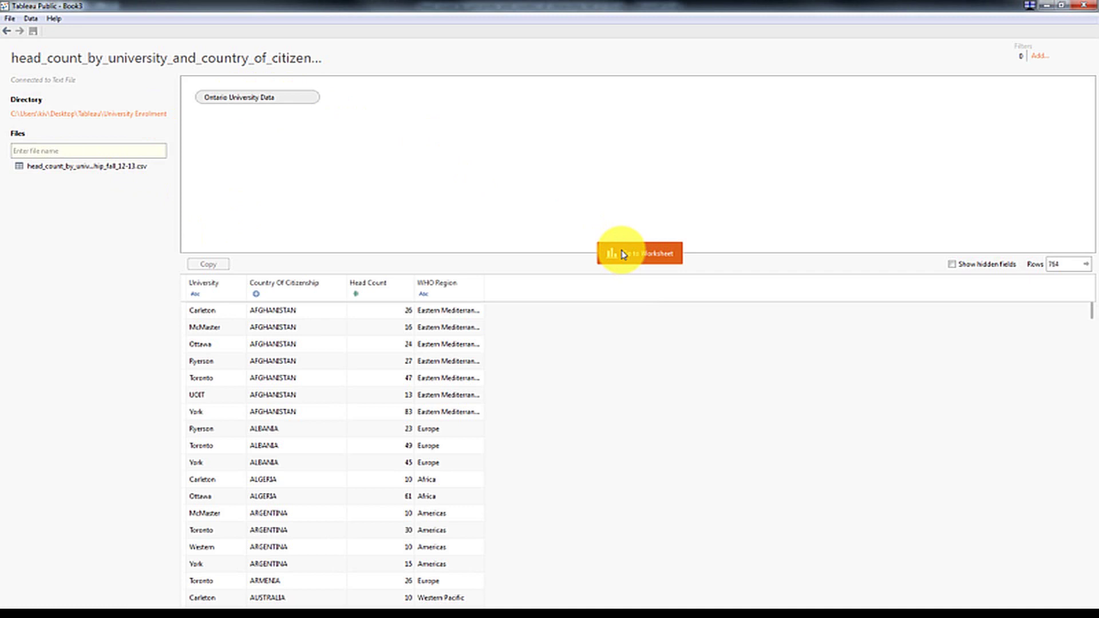
click(620, 253)
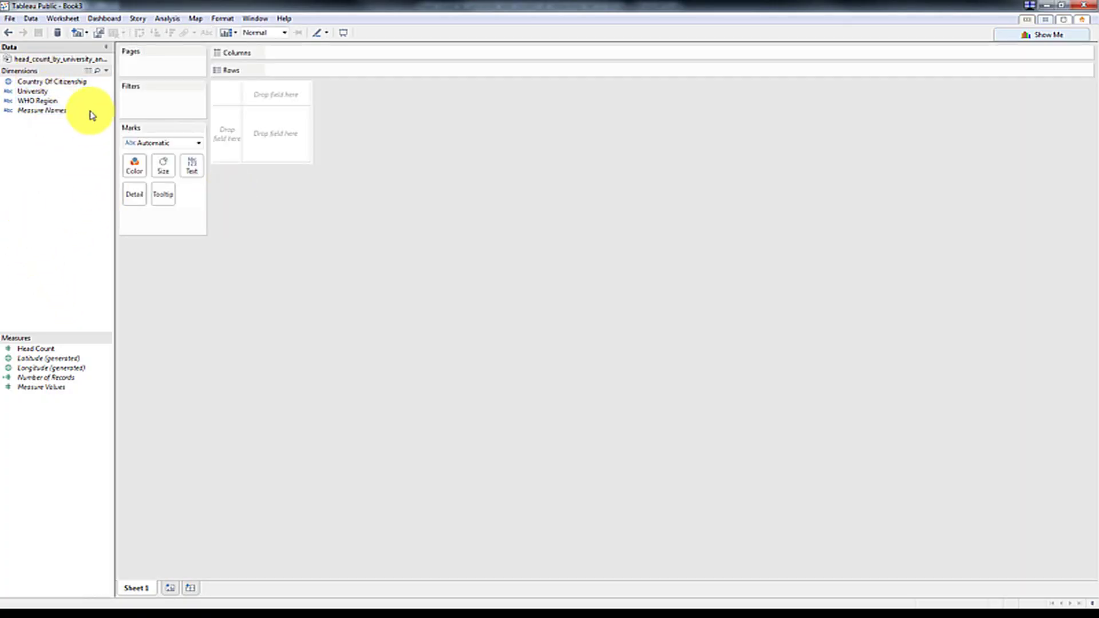
Build a filled world map of Country Of Citizenship shaded by total Head Count.
click(68, 85)
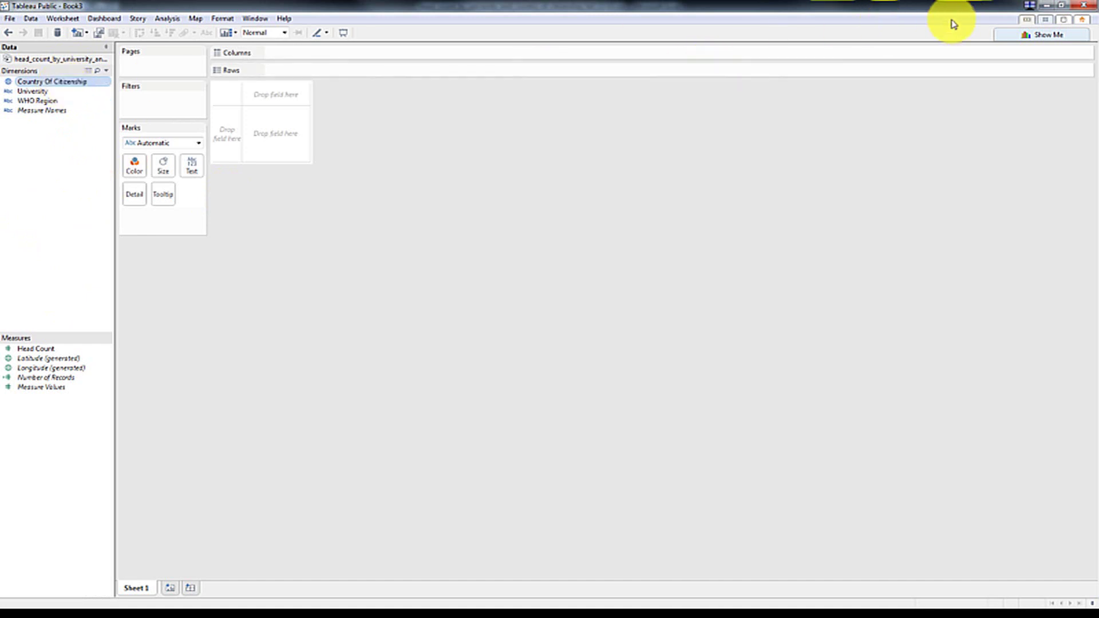
click(1043, 34)
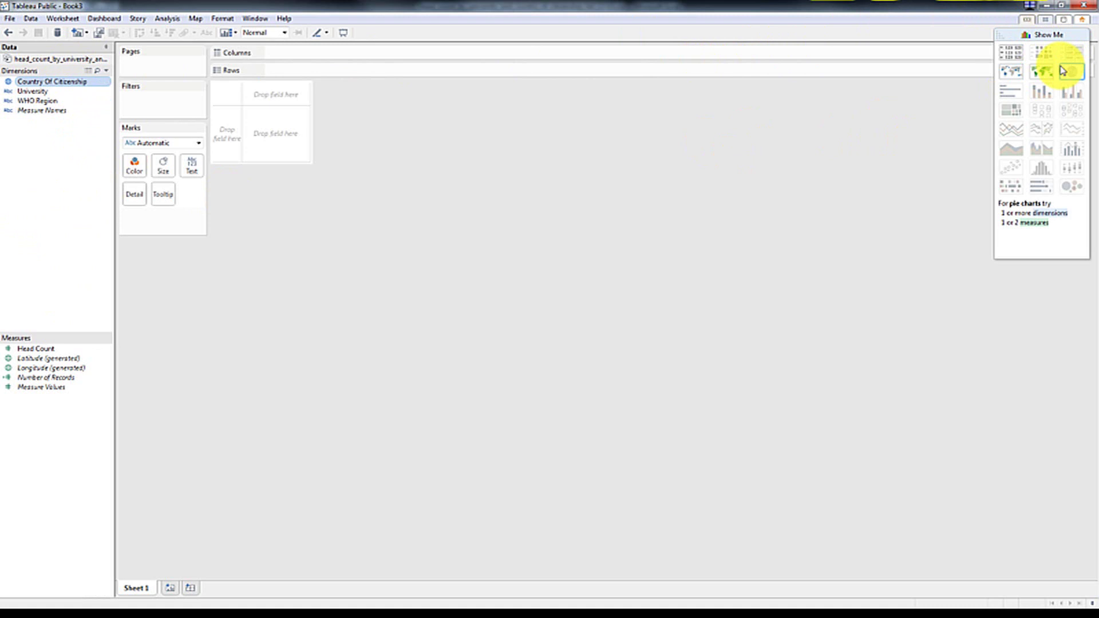
click(1042, 71)
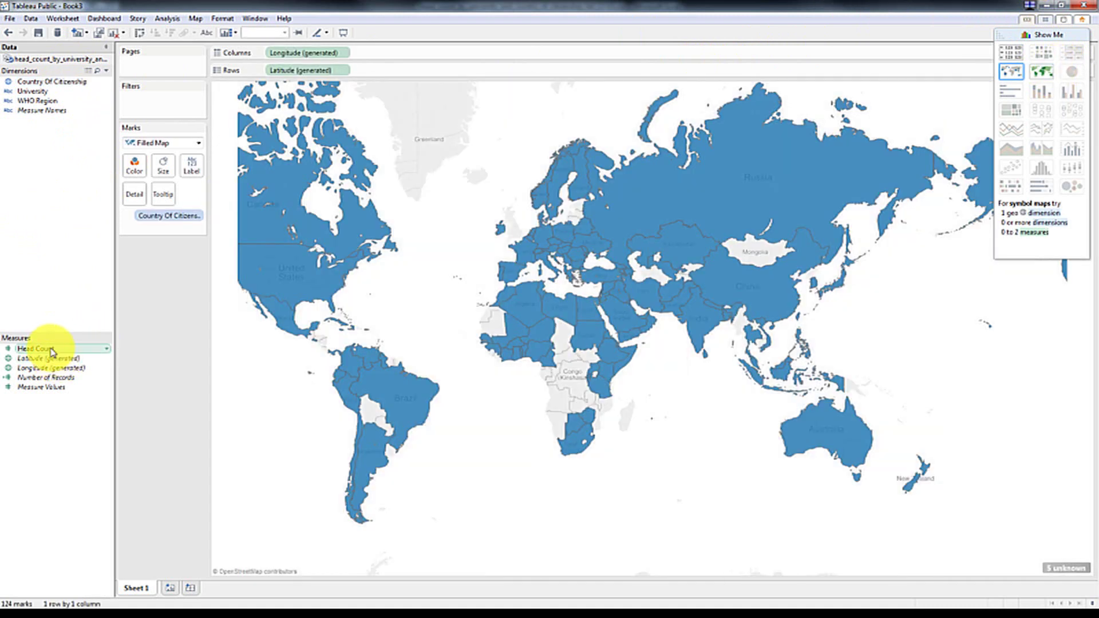
drag(56, 348, 134, 165)
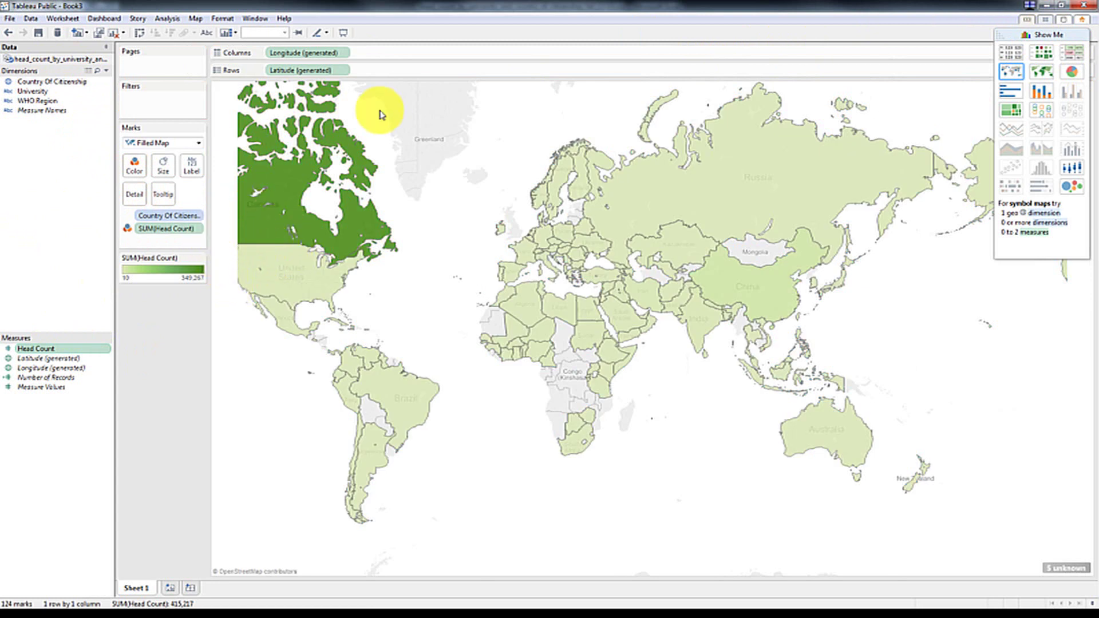
Bring up Edit Colors for the Head Count legend and move the dialog lower.
mouse_move(264, 224)
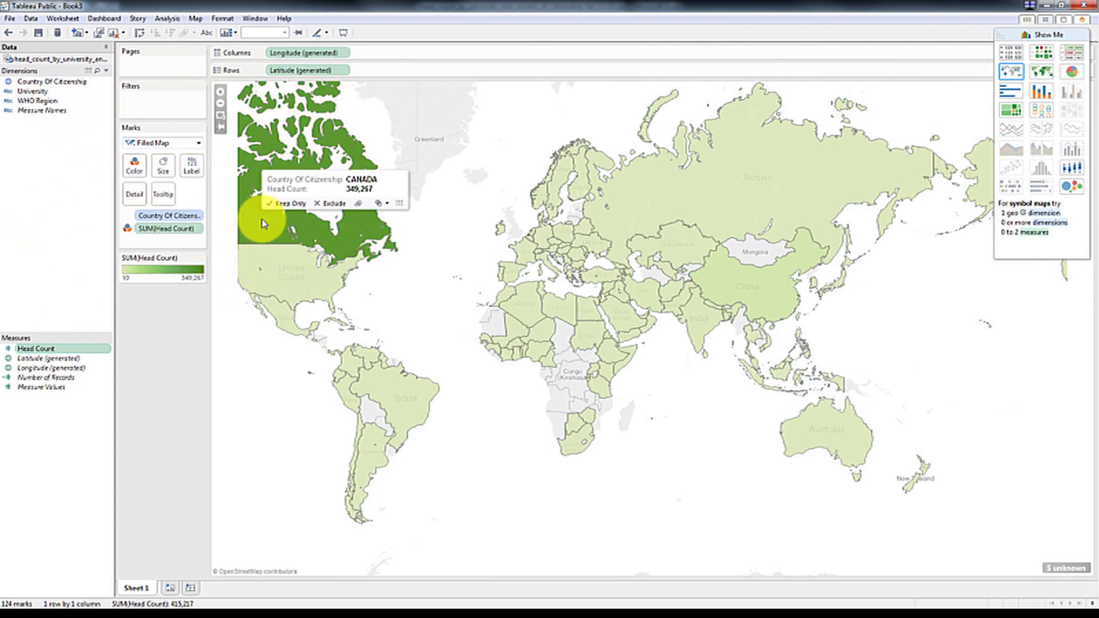
click(202, 258)
click(197, 269)
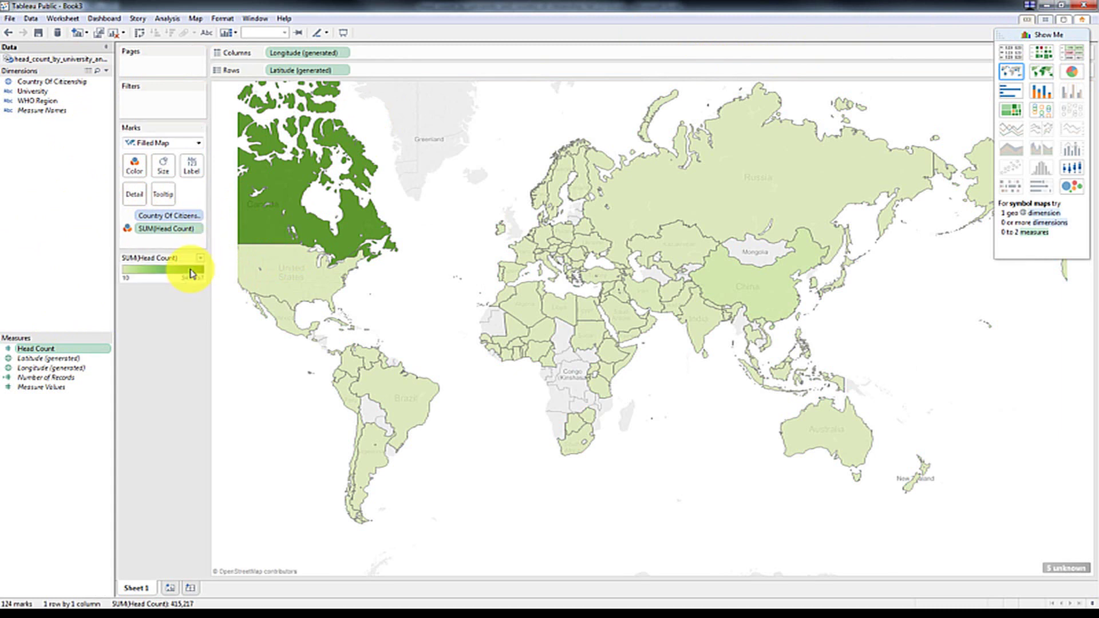
drag(522, 235, 619, 363)
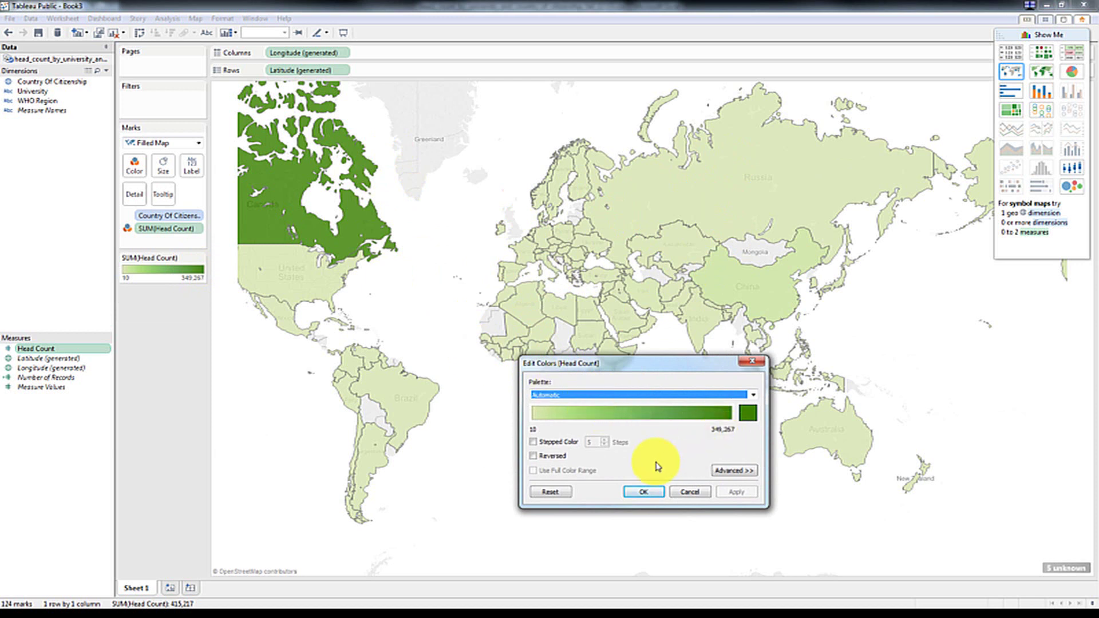
Set a custom colour range end of 15000 in the advanced settings and apply it.
click(720, 470)
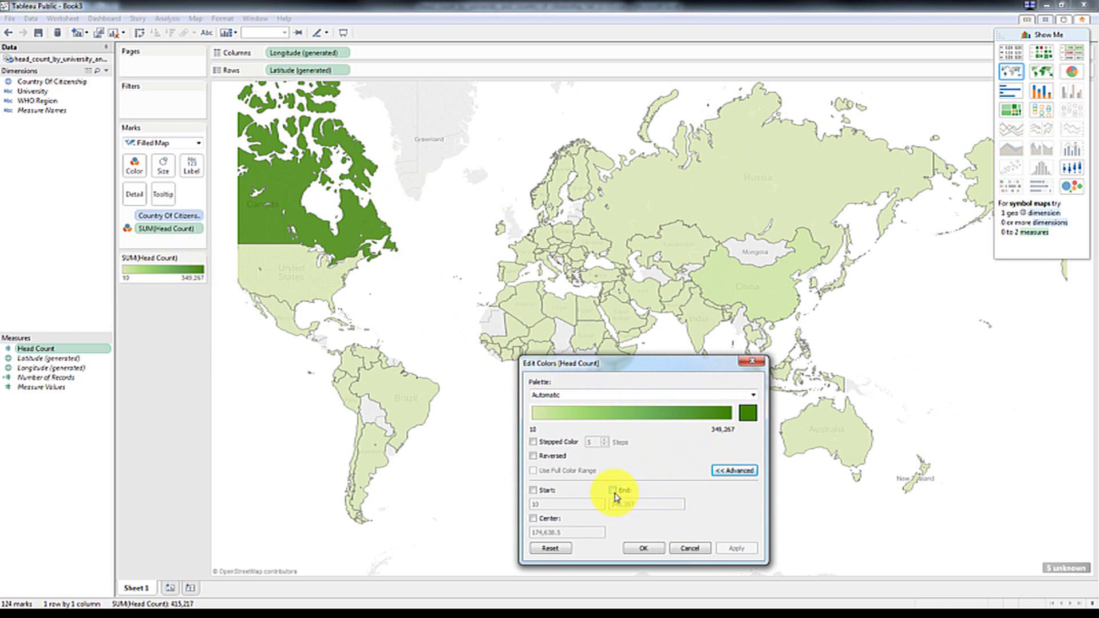
click(613, 491)
drag(643, 504, 581, 482)
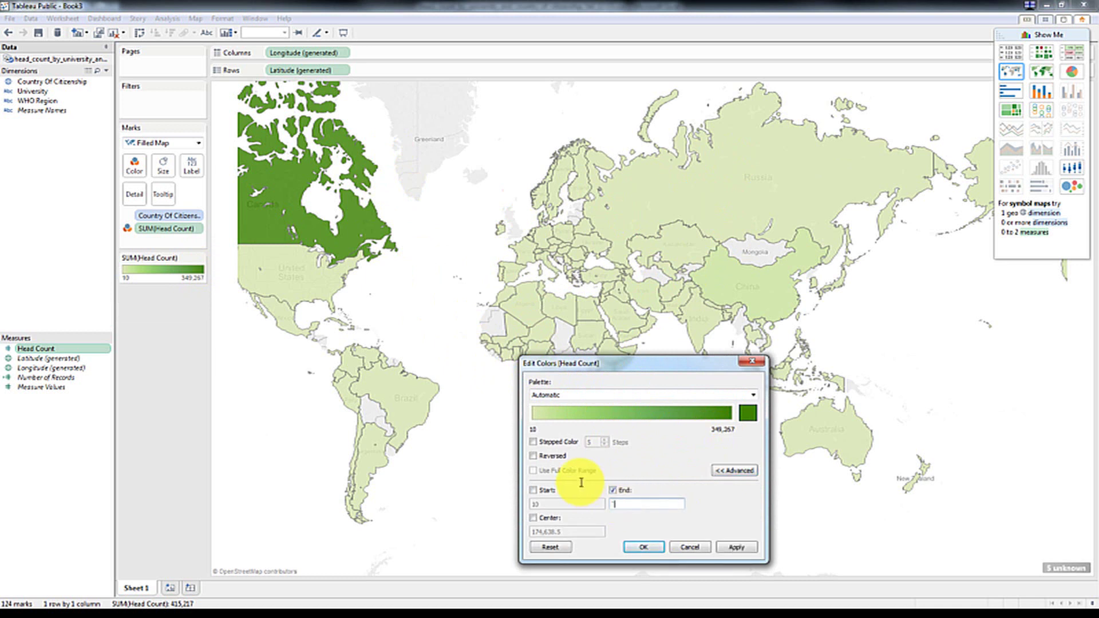
click(643, 547)
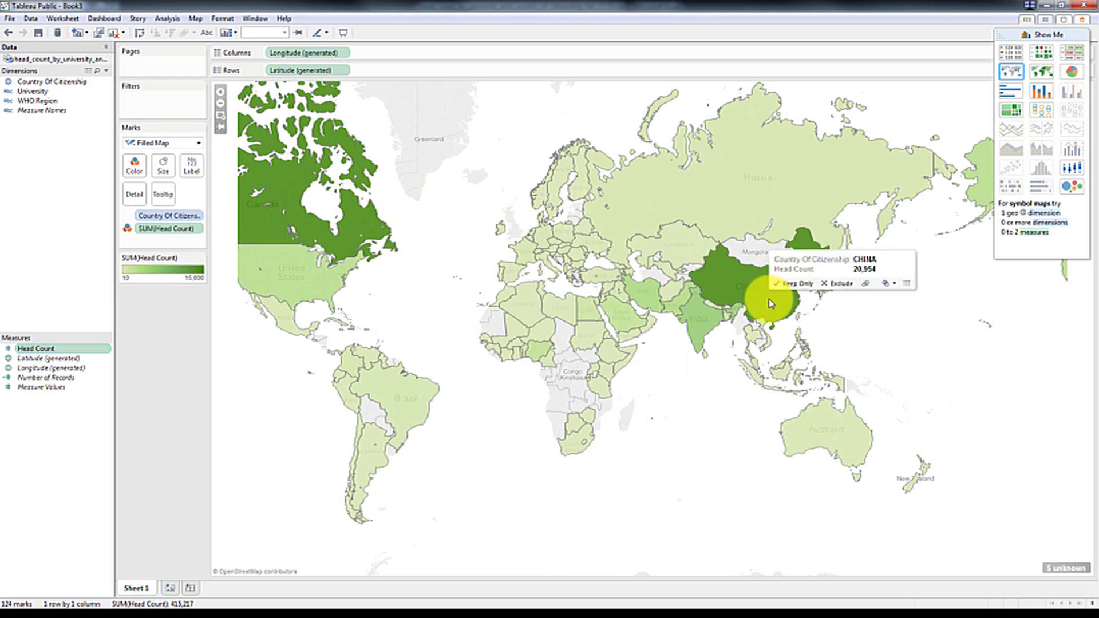
mouse_move(707, 319)
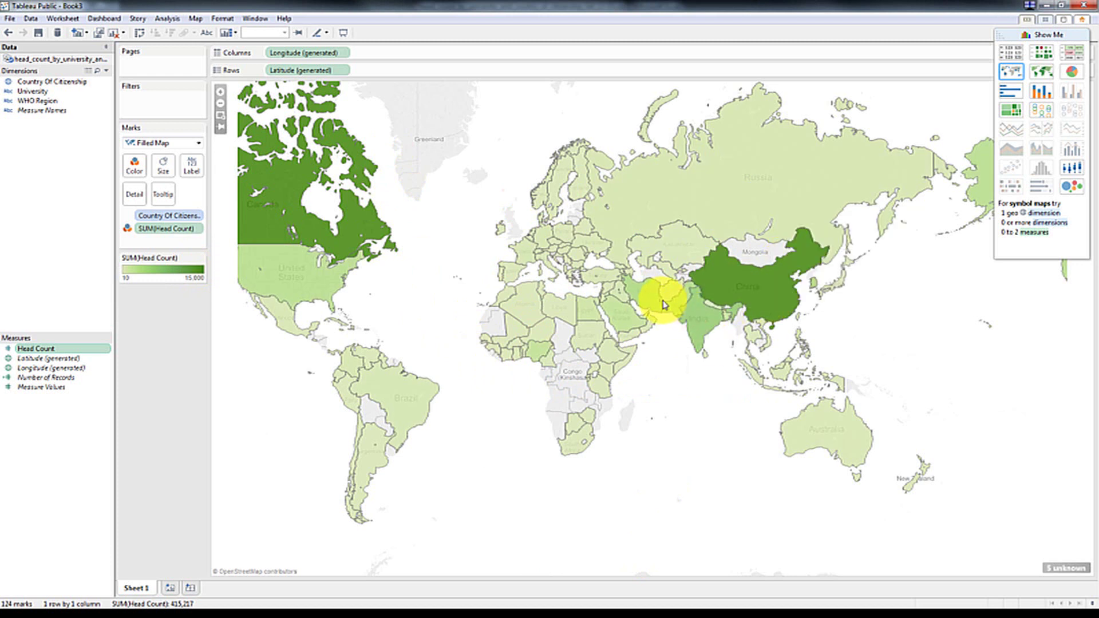
mouse_move(643, 302)
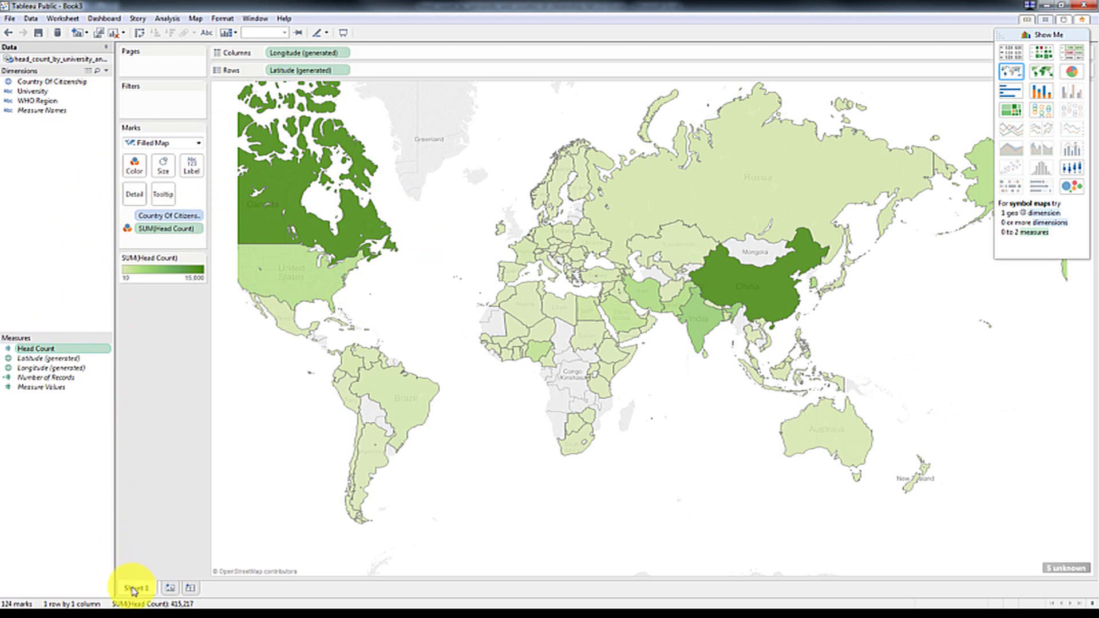
Name the sheet 'Student Map' and hide the map's country name labels in Map Options.
text(Student Map)
key(Return)
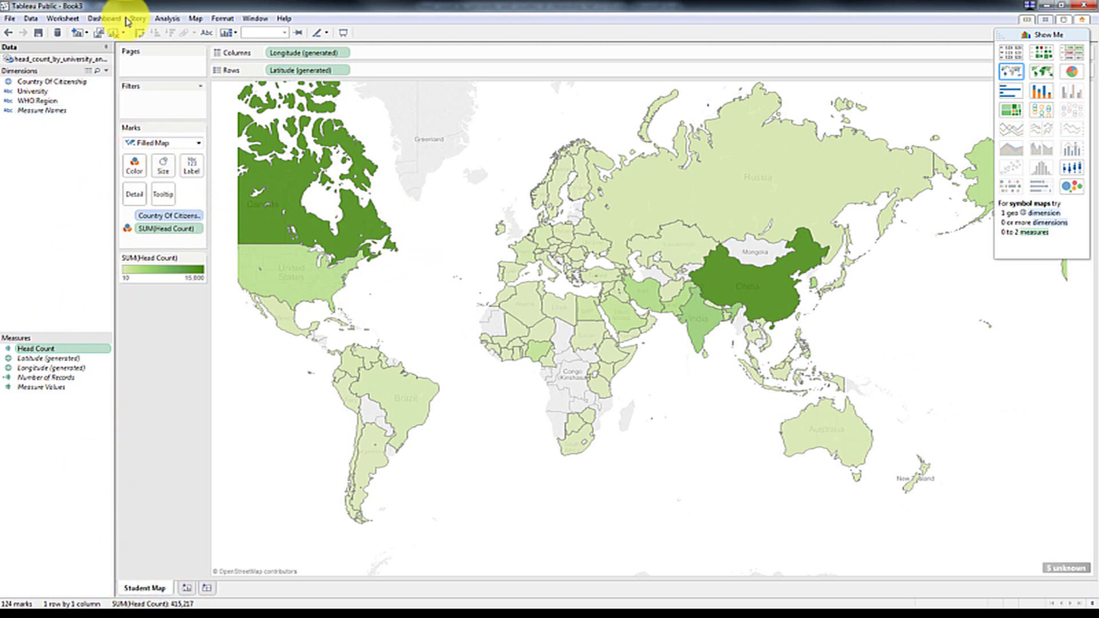
click(195, 18)
click(224, 86)
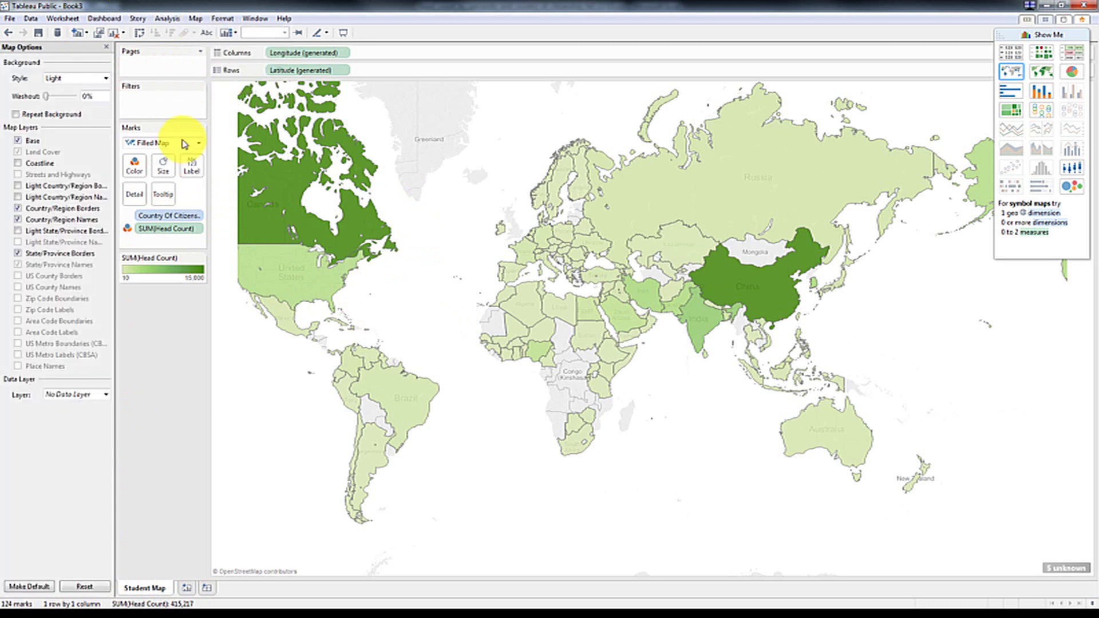
click(19, 220)
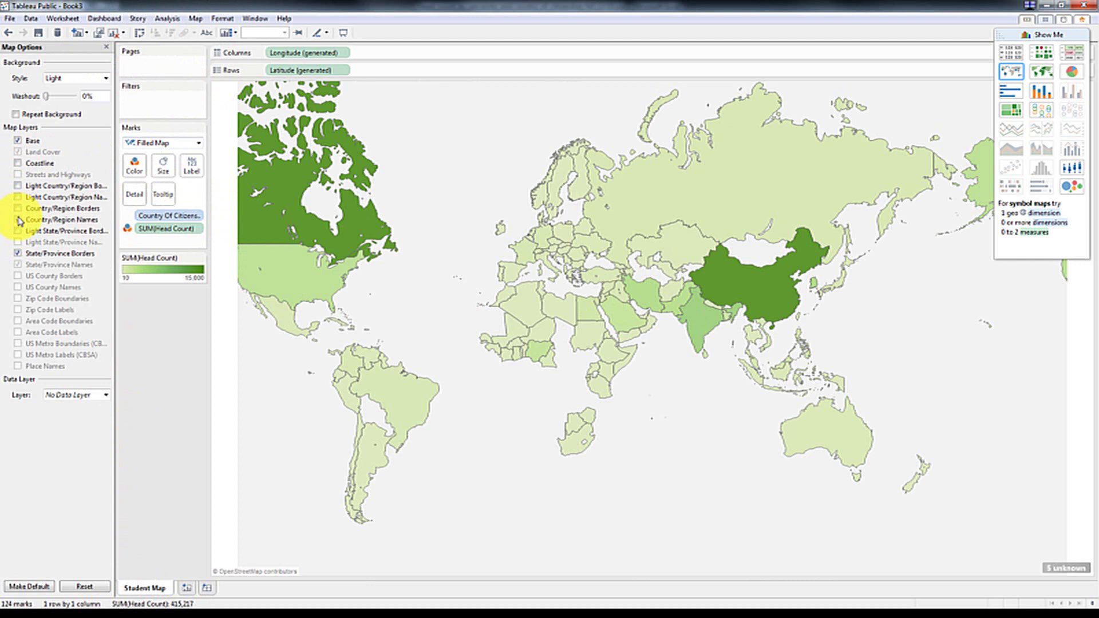
click(17, 208)
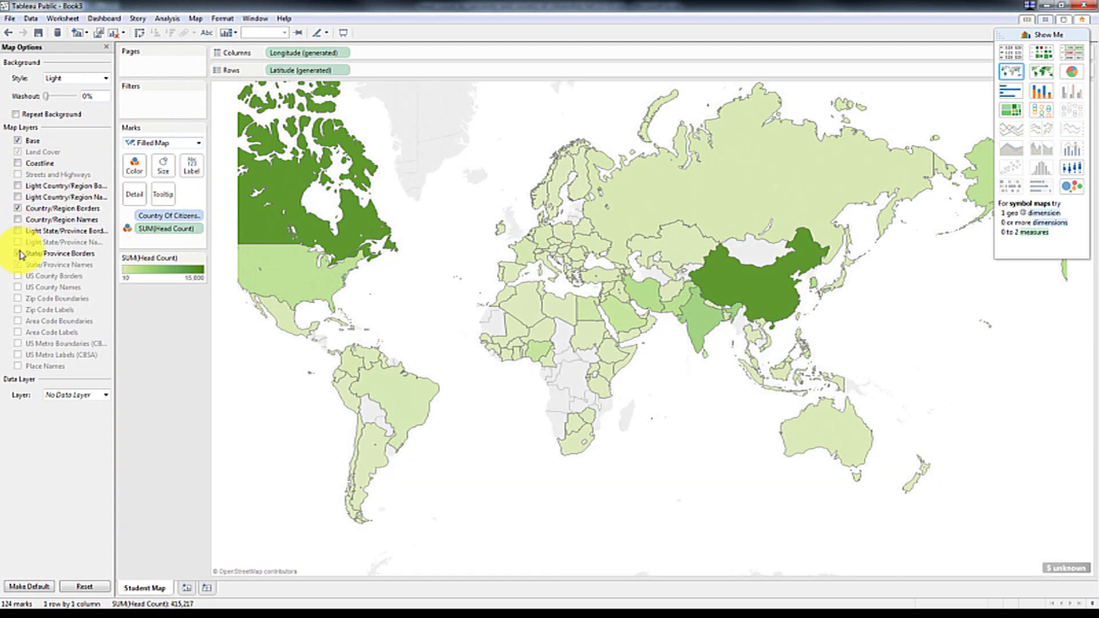
click(15, 253)
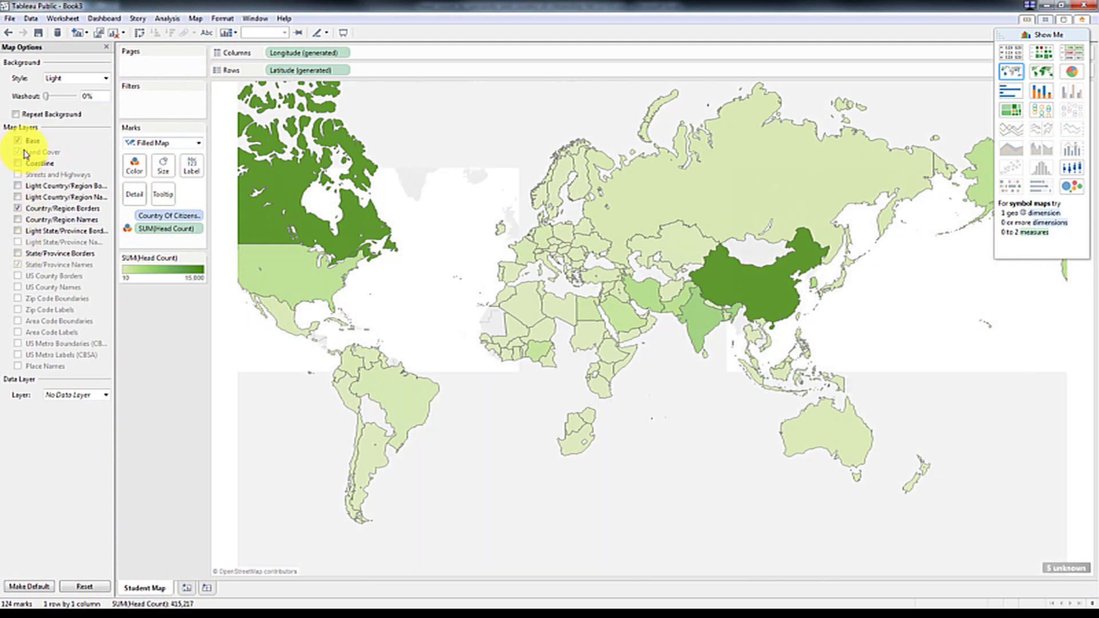
Switch the map background to the Normal style and add coastlines.
click(82, 80)
click(68, 96)
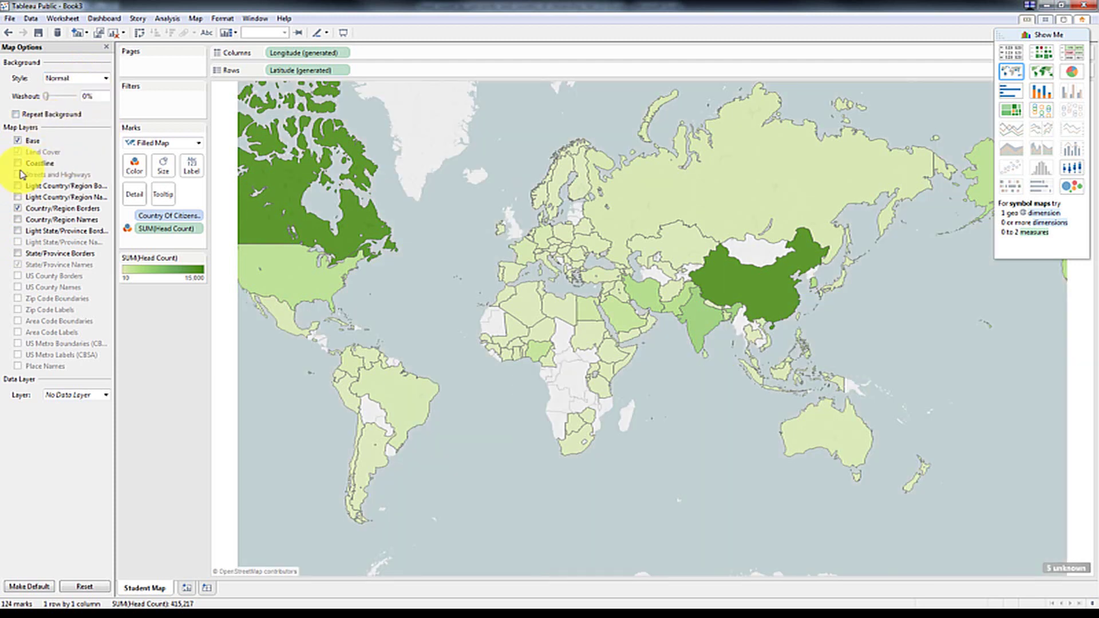
click(17, 163)
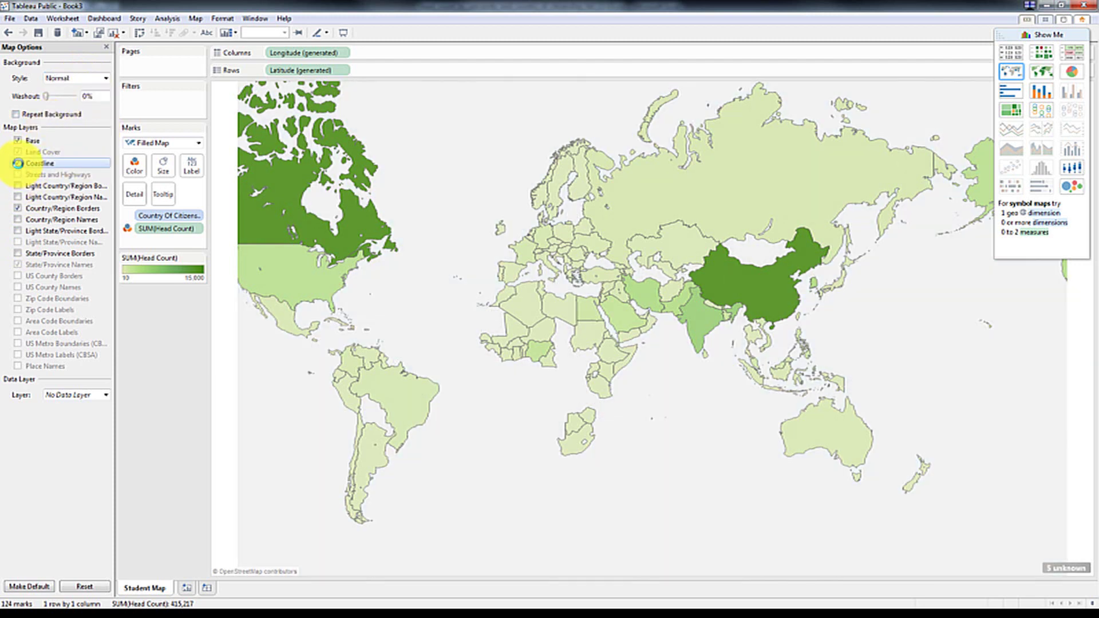
Label each country on Student Map with its Country Of Citizenship name, then add Sheet 2.
click(105, 48)
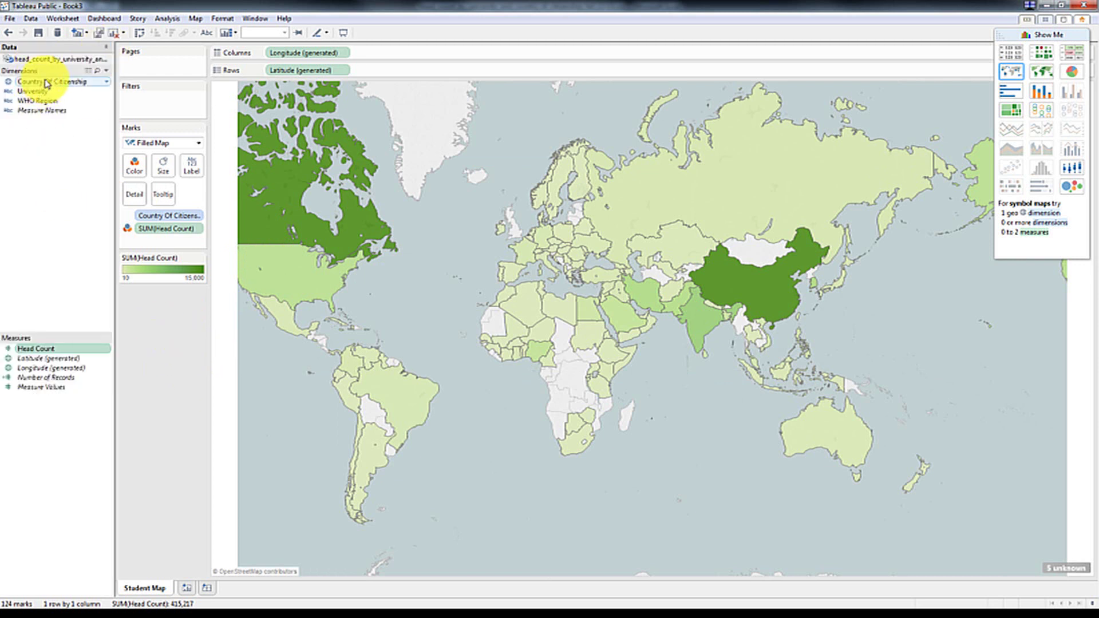
drag(169, 215, 193, 171)
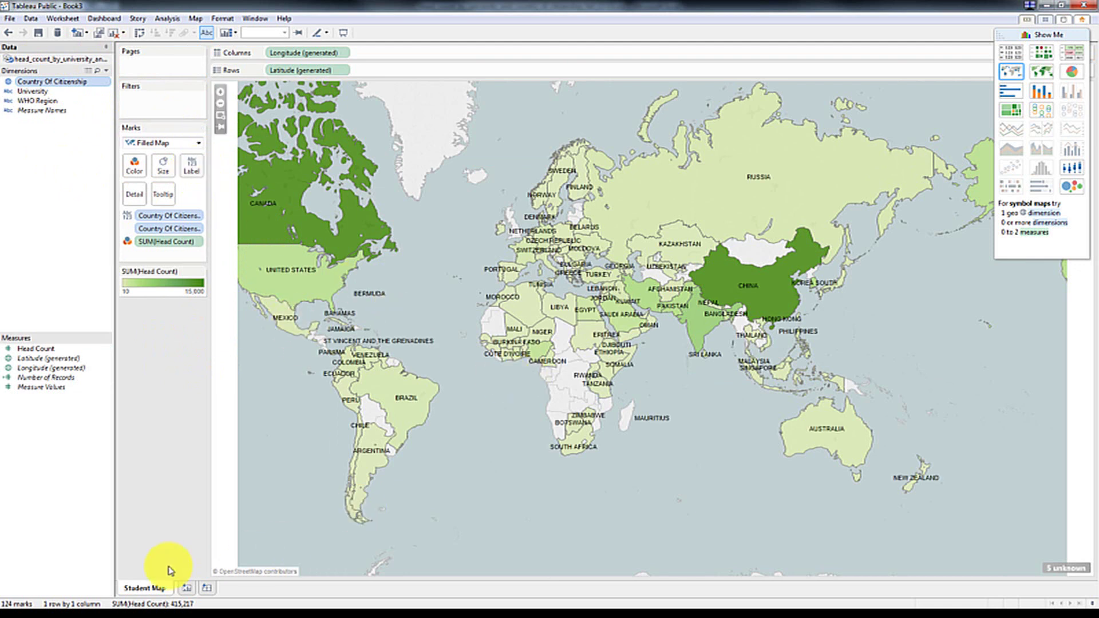
click(186, 589)
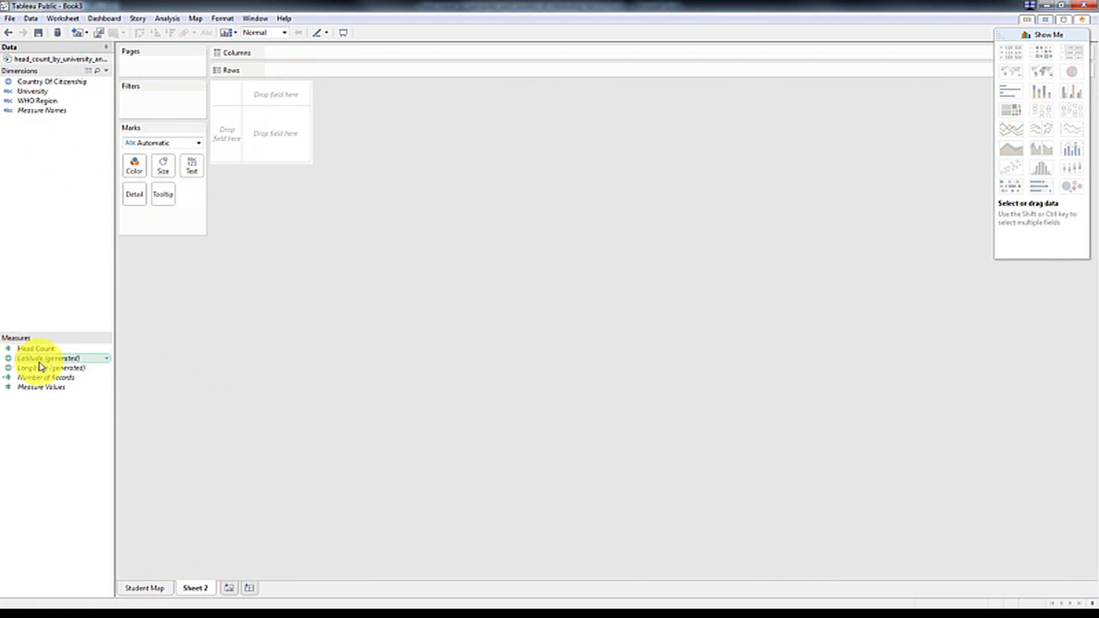
Place University on Columns and Head Count on Rows for a bar per university.
drag(53, 90, 332, 57)
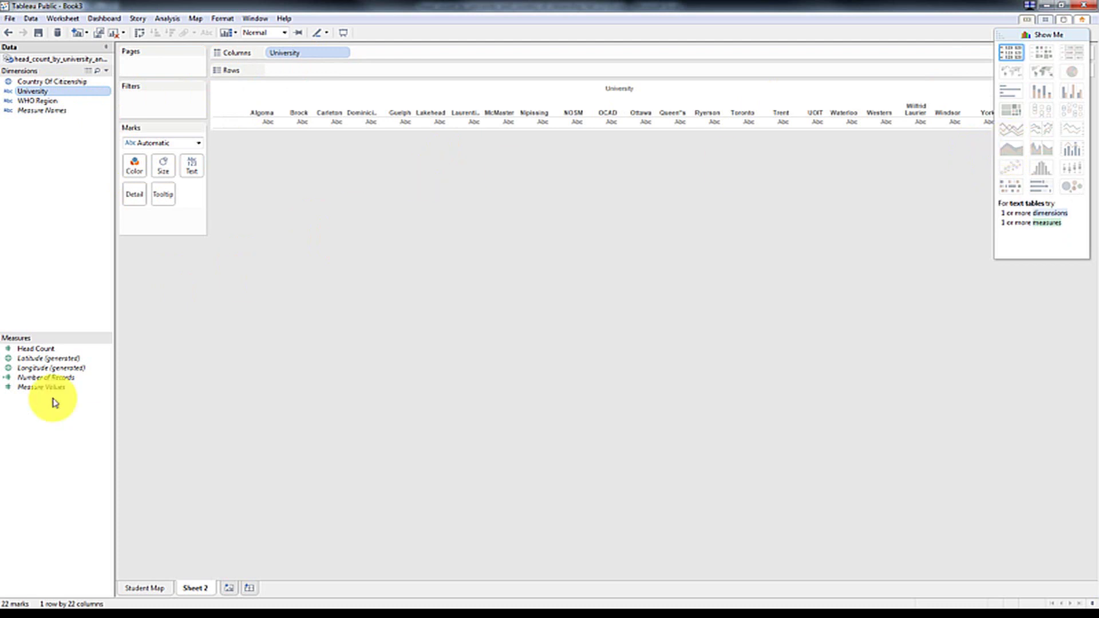
drag(71, 342, 284, 74)
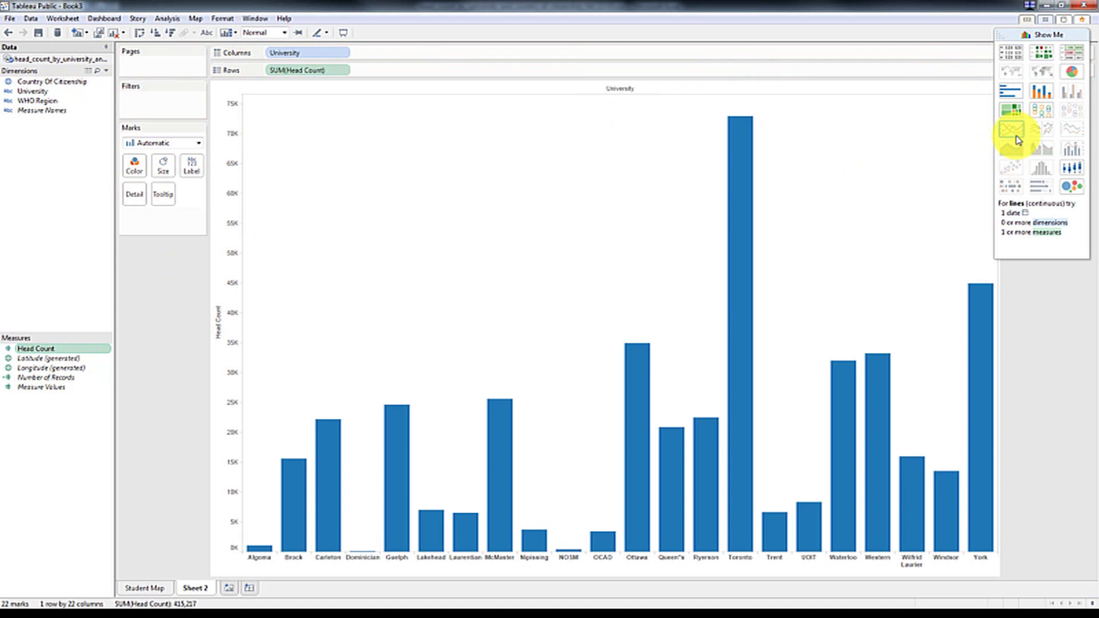
click(166, 18)
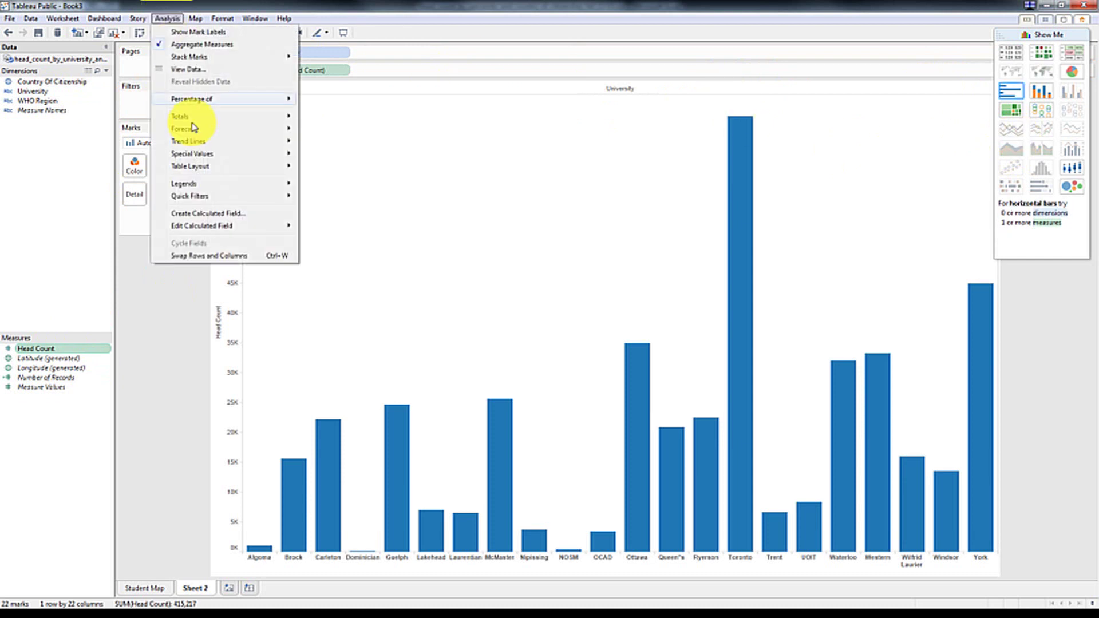
Create field International Student: IF [Country Of Citizenship]="CANADA" THEN "NO" ELSE "YES" END.
click(205, 215)
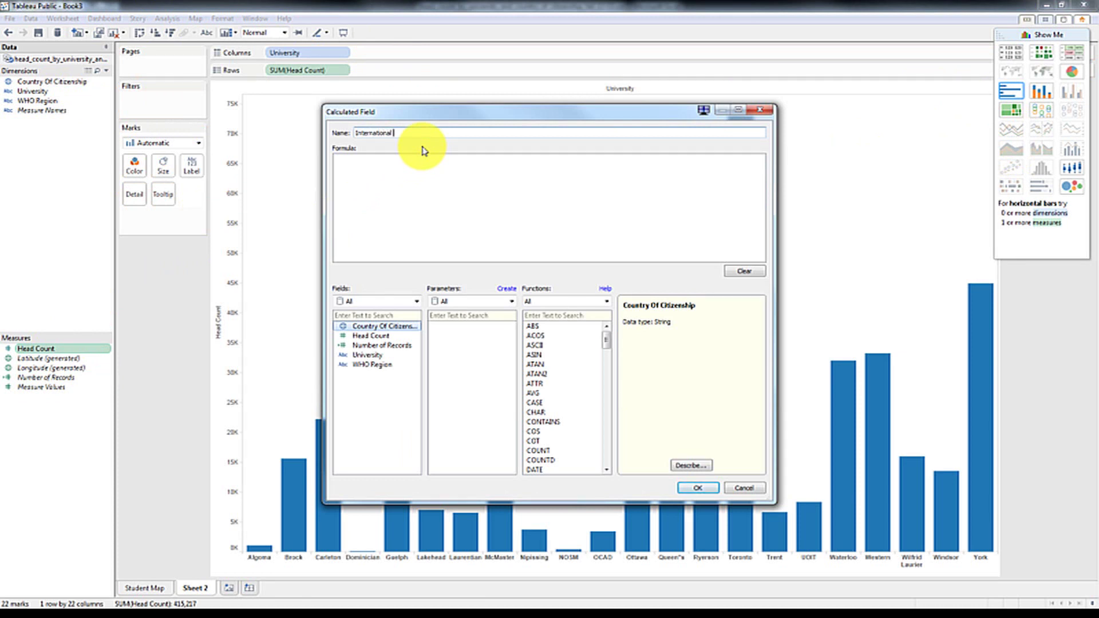
text(tudent)
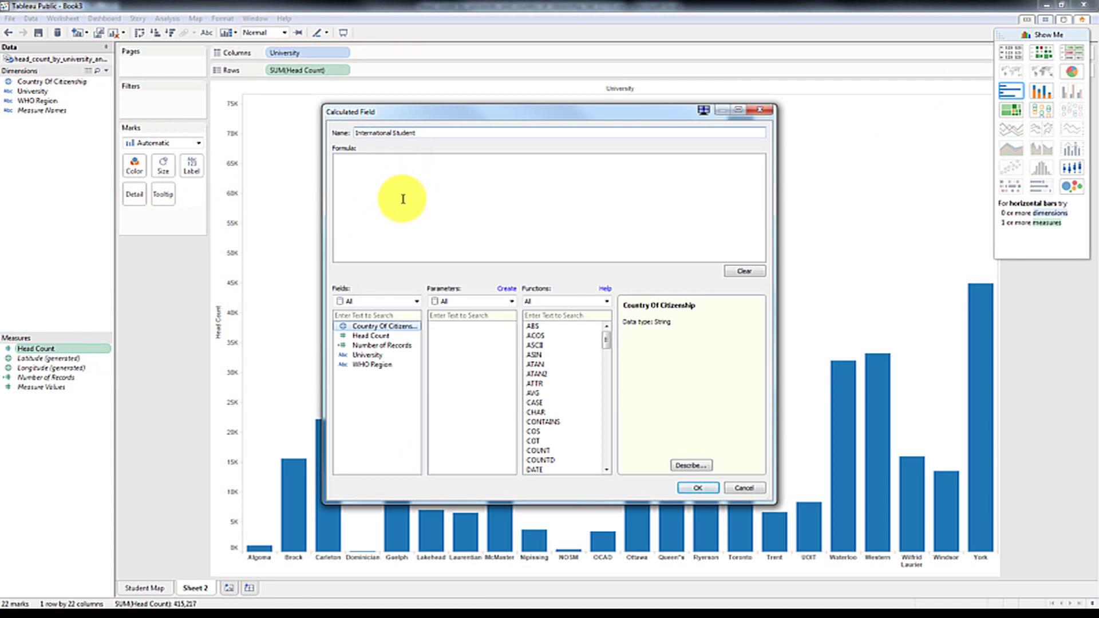
click(402, 196)
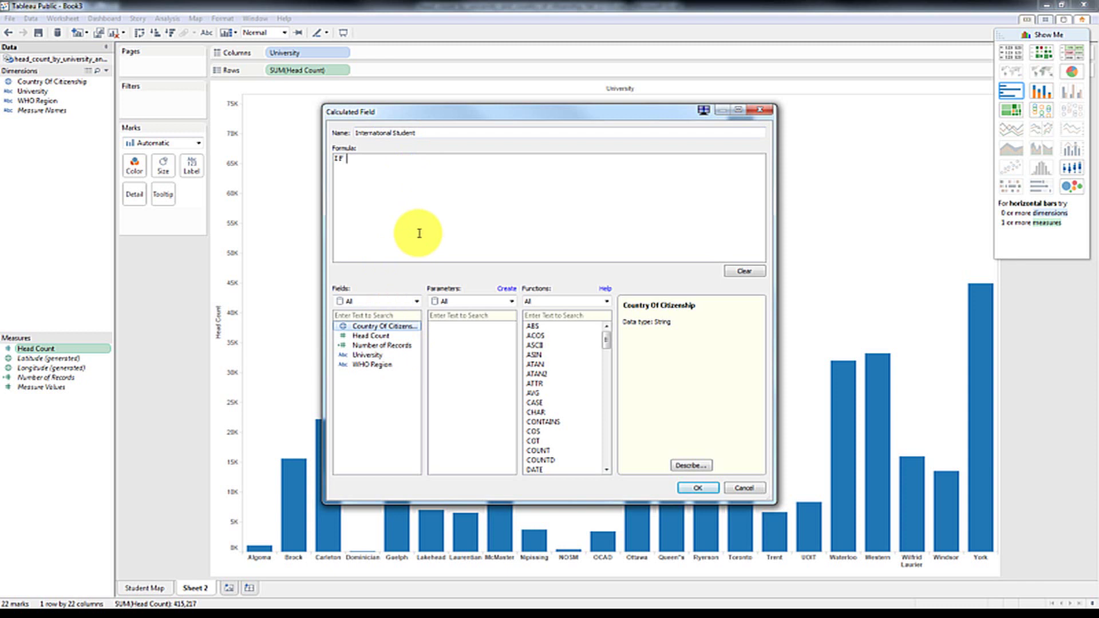
text(IF)
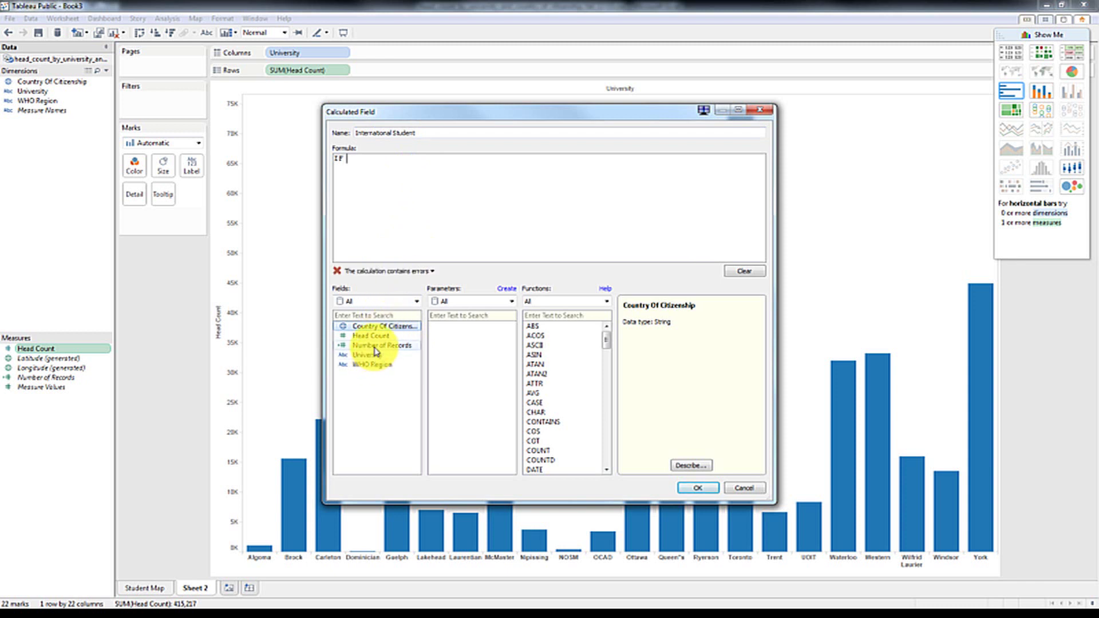
double_click(371, 325)
text(="CANADA" THEN "NO)
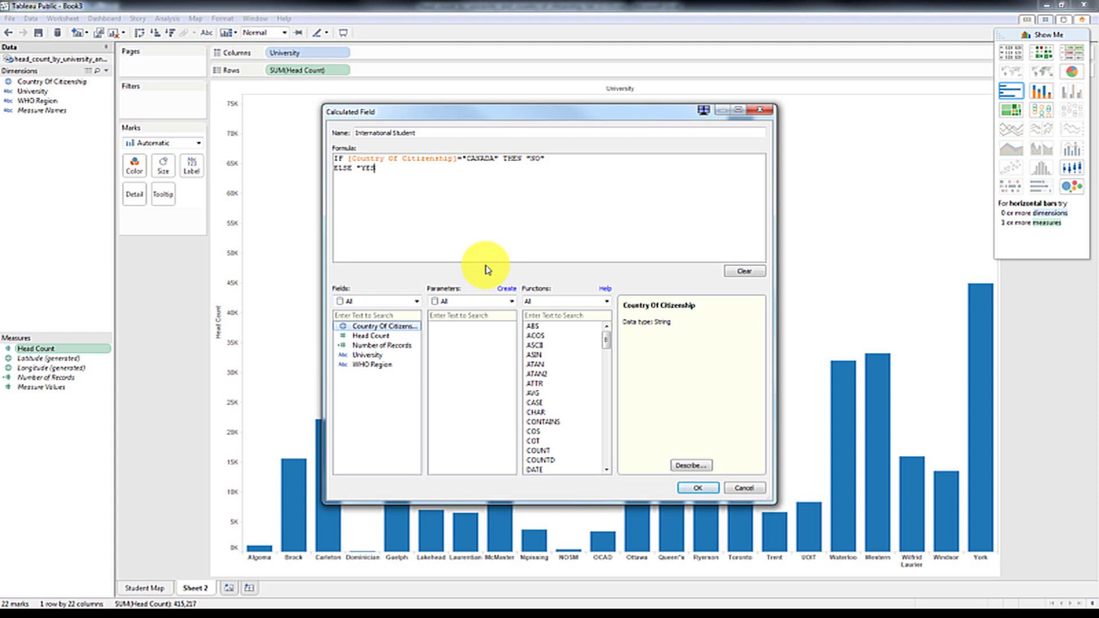
click(697, 488)
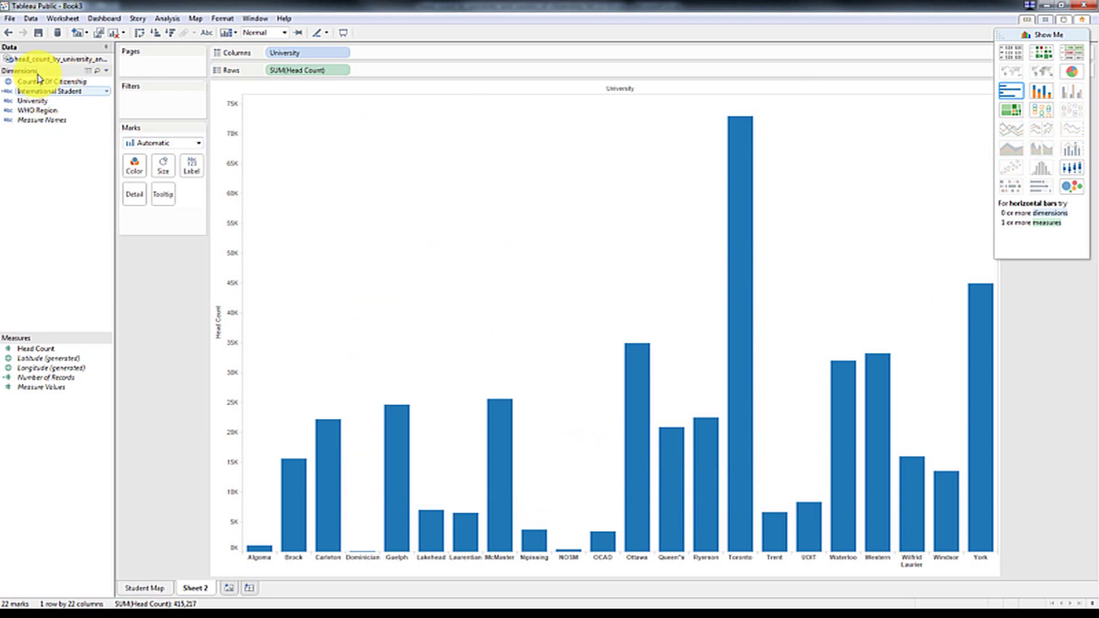
Colour the bars by International Student, sort them descending by head count, and add WHO Region to Marks.
click(40, 101)
click(67, 91)
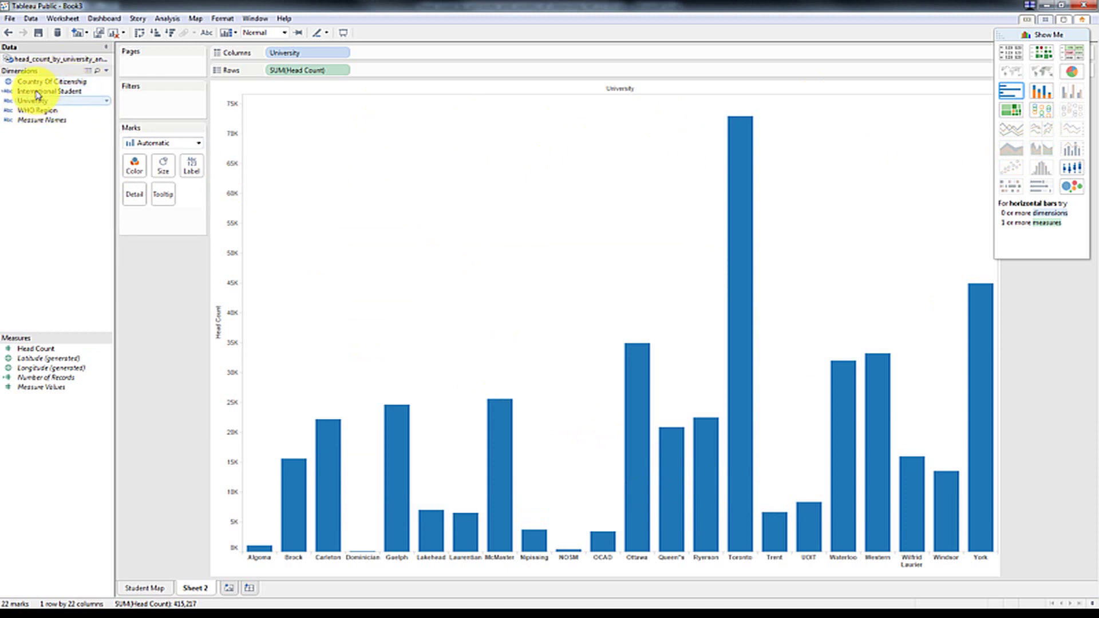
drag(48, 91, 135, 170)
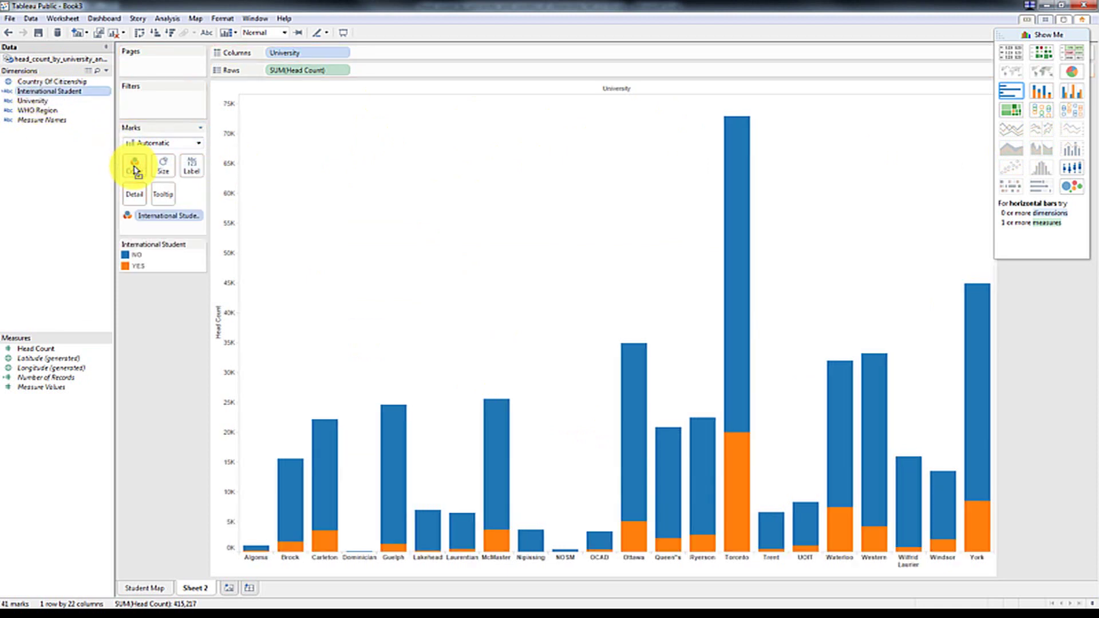
click(219, 300)
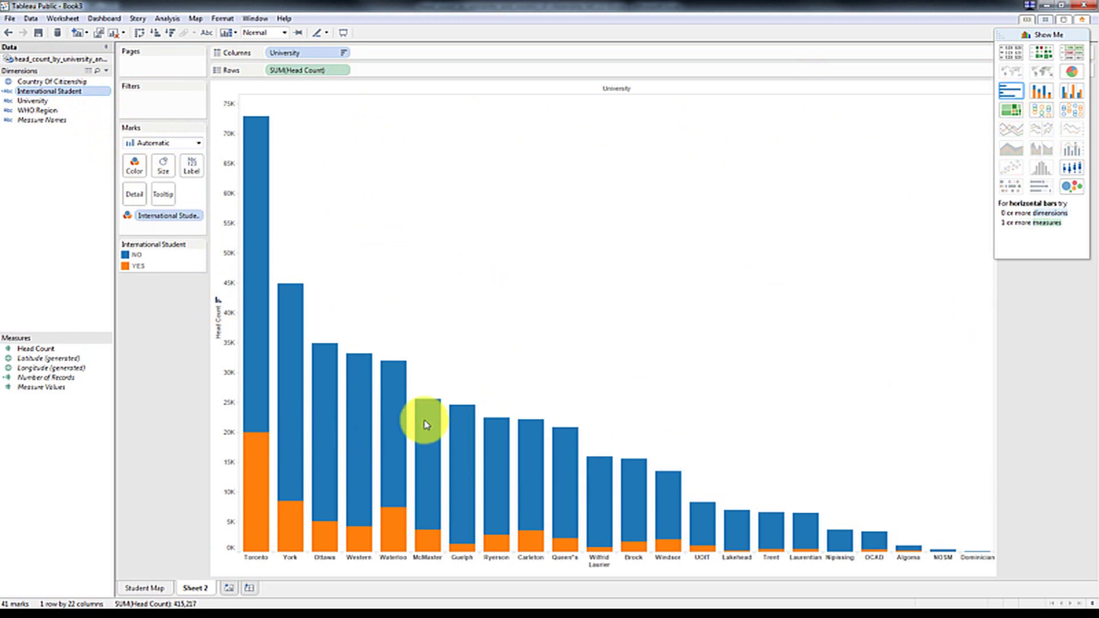
drag(37, 110, 170, 228)
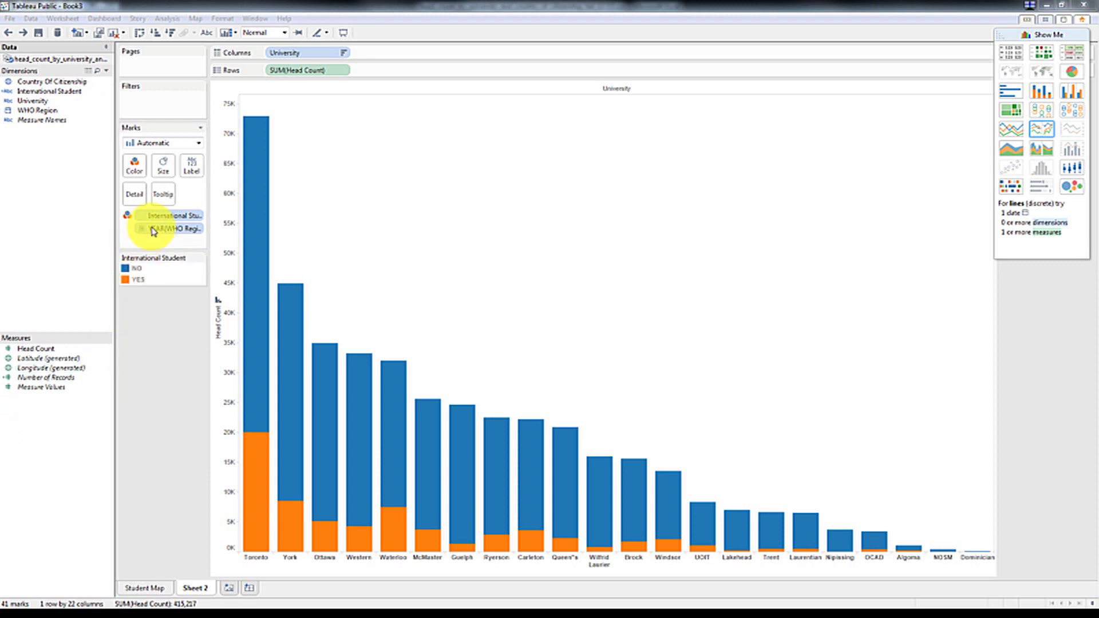
Remove the stray YEAR(WHO Region) fields and move University from Rows to Columns.
drag(153, 231, 42, 229)
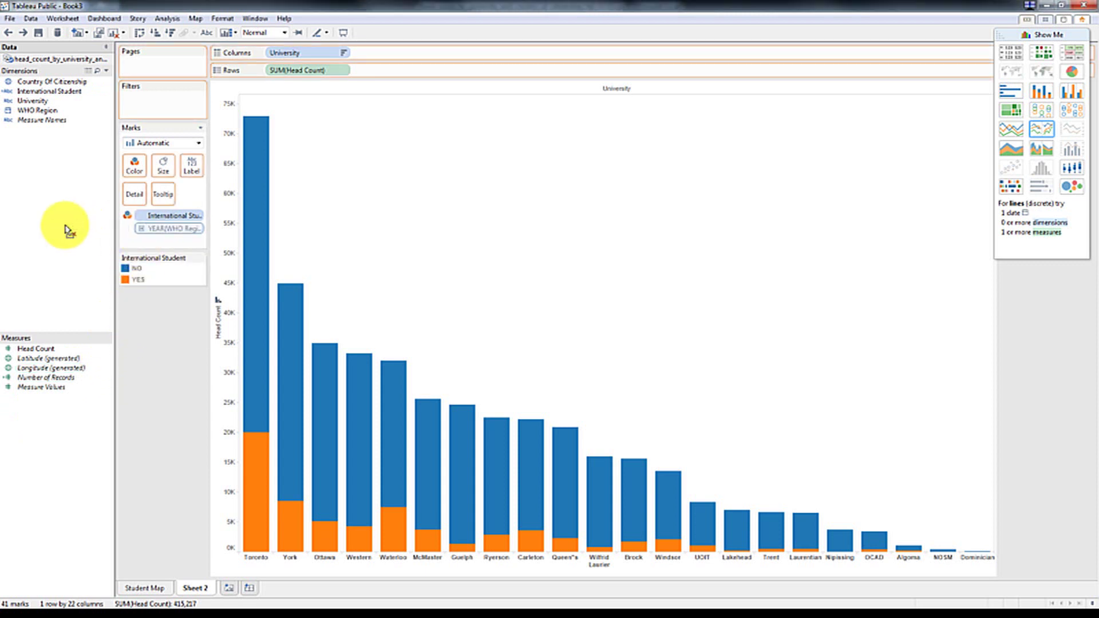
right_click(46, 112)
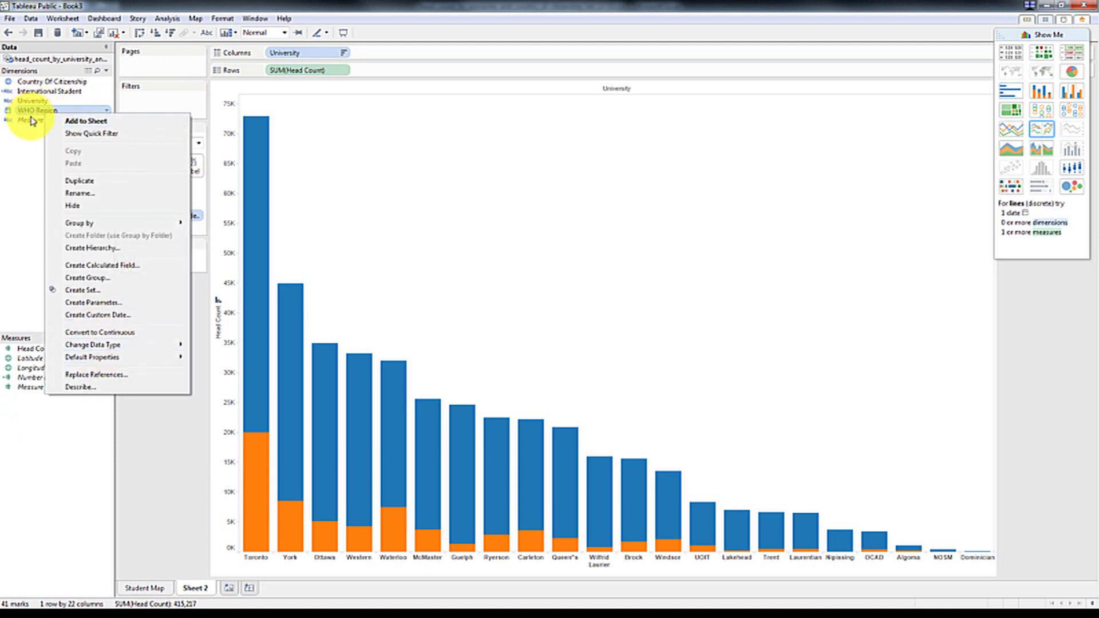
click(32, 121)
drag(48, 110, 401, 61)
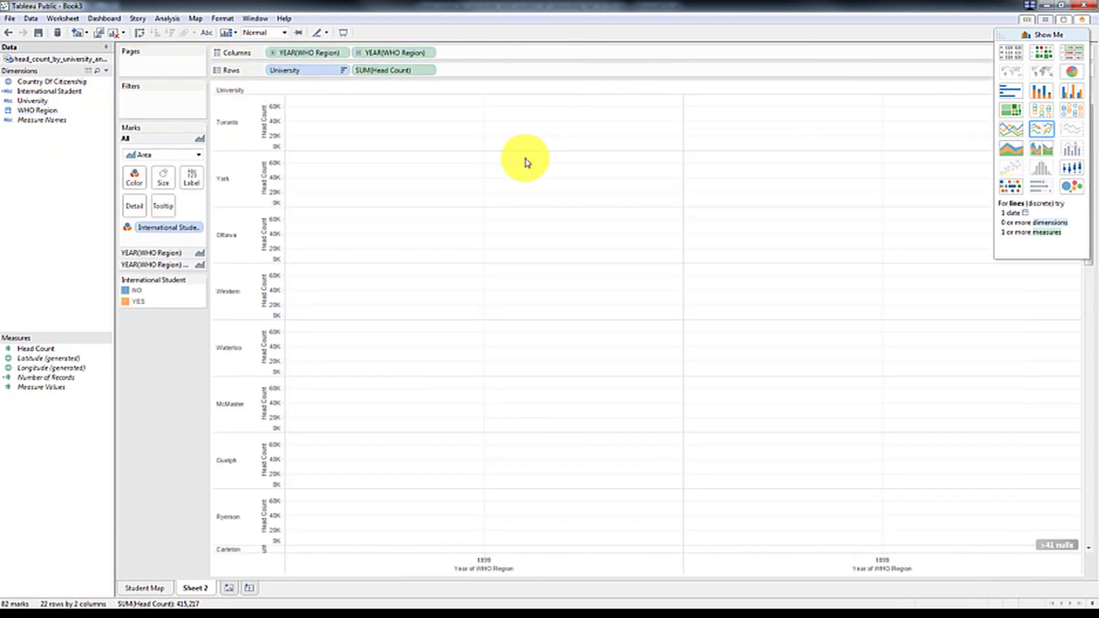
drag(282, 54, 57, 132)
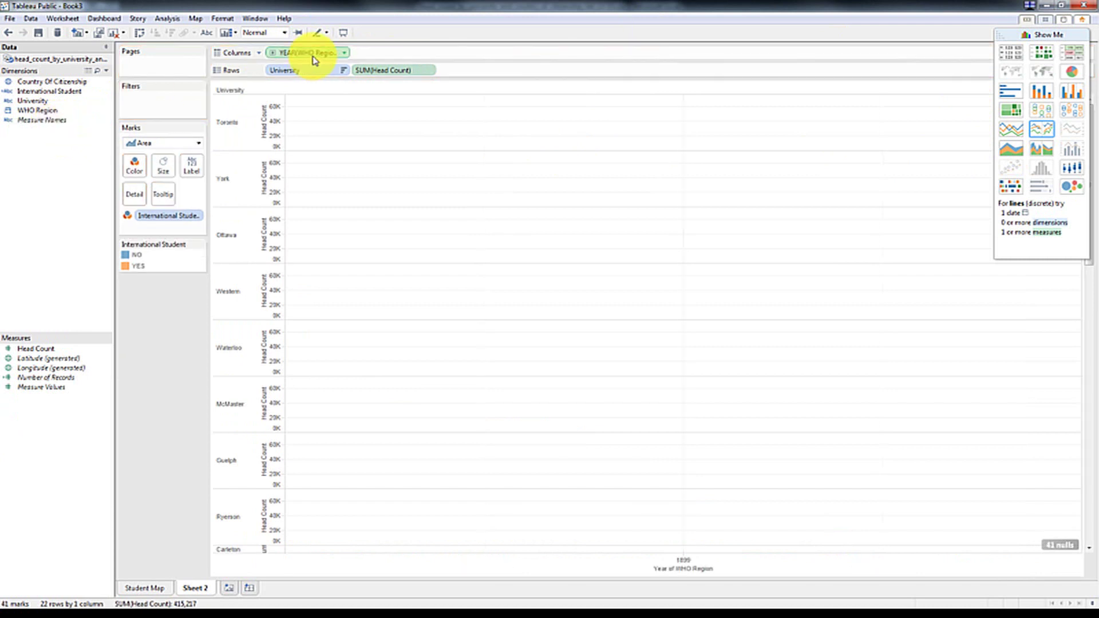
drag(311, 71, 143, 166)
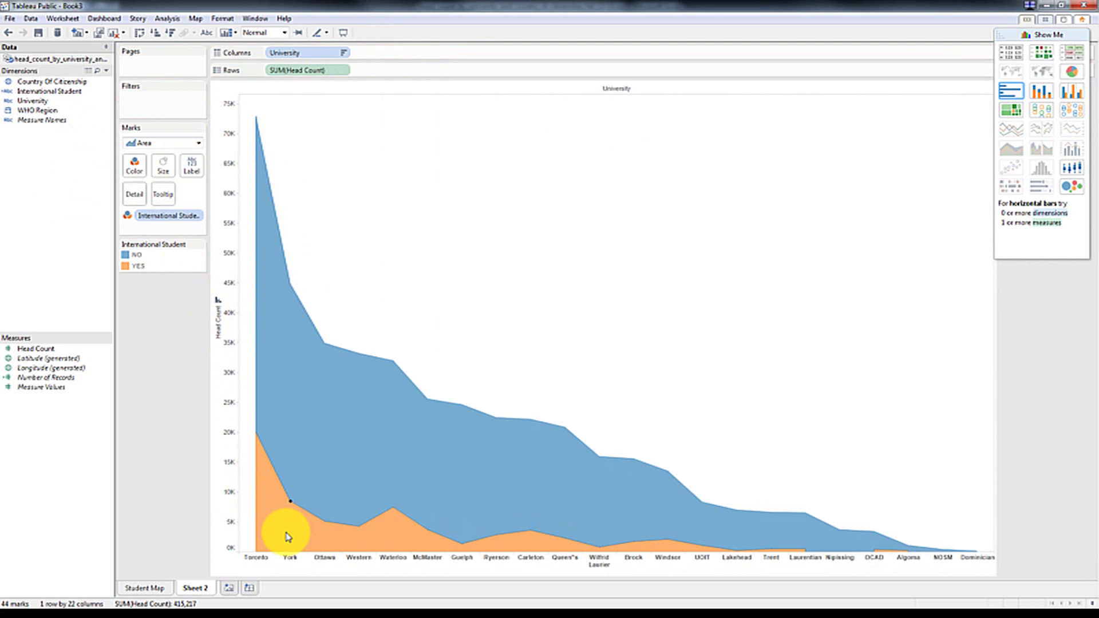
Recolour International Student with the Tableau 20 palette, NO in red and YES in blue.
click(137, 165)
click(172, 201)
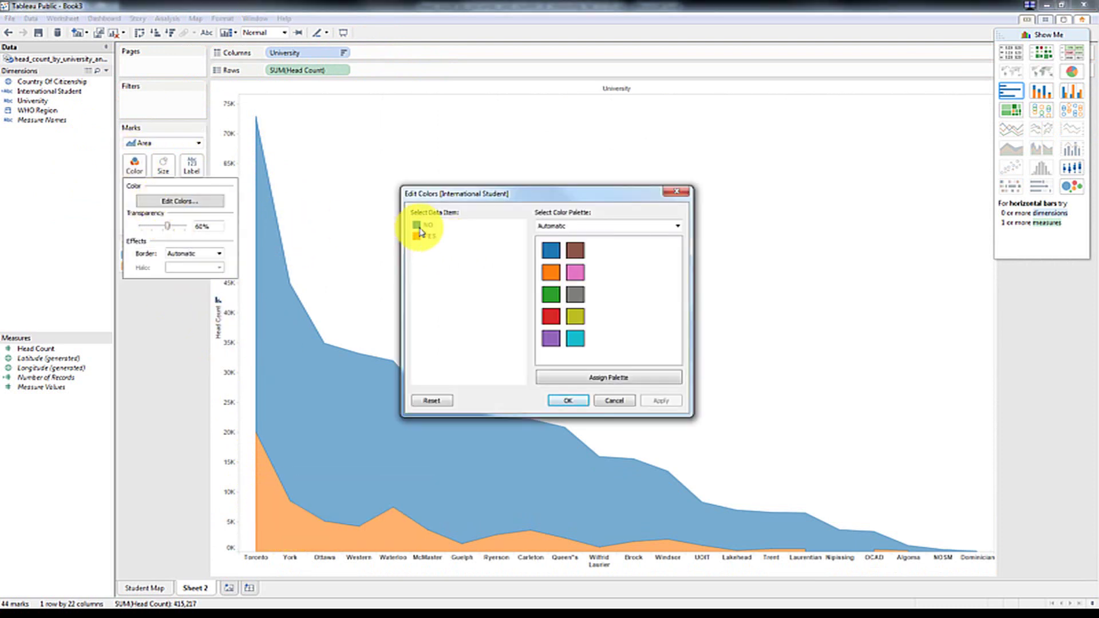
click(566, 229)
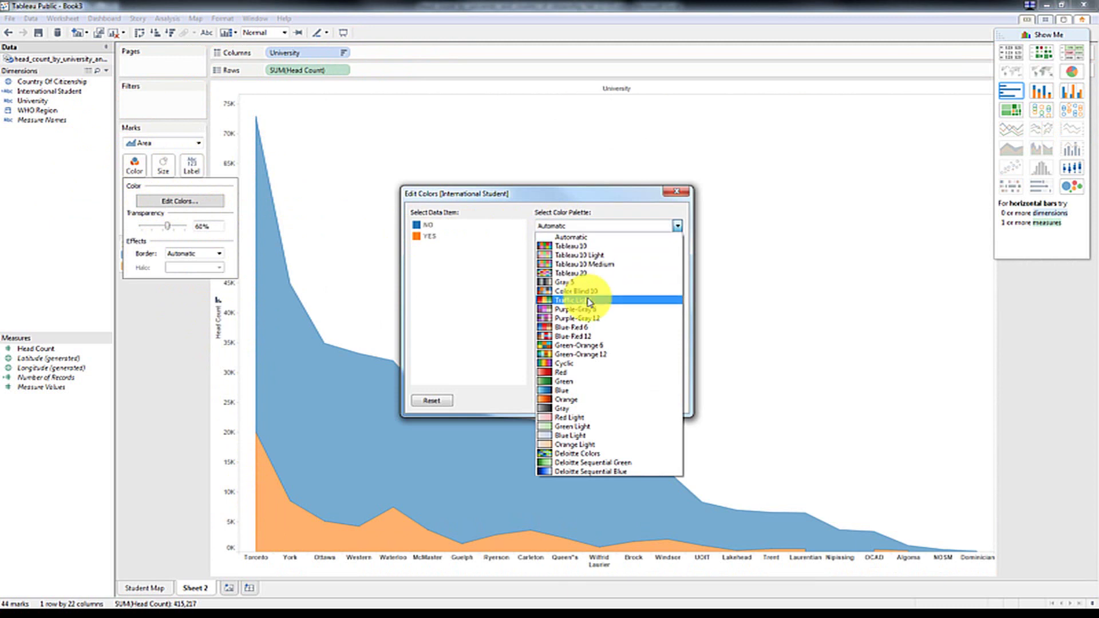
click(581, 274)
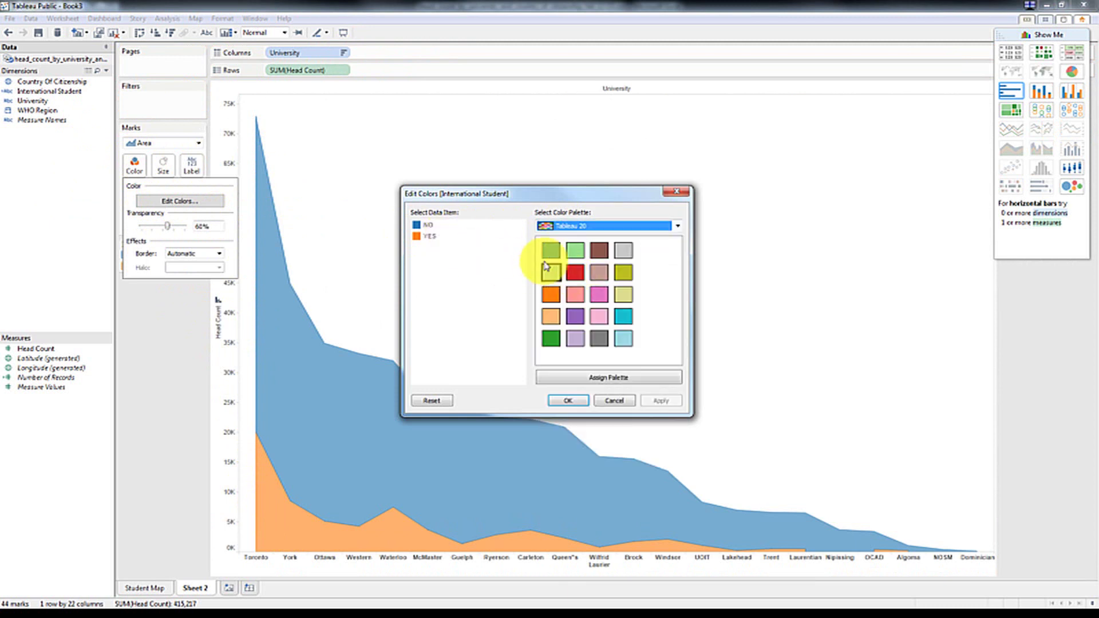
click(550, 294)
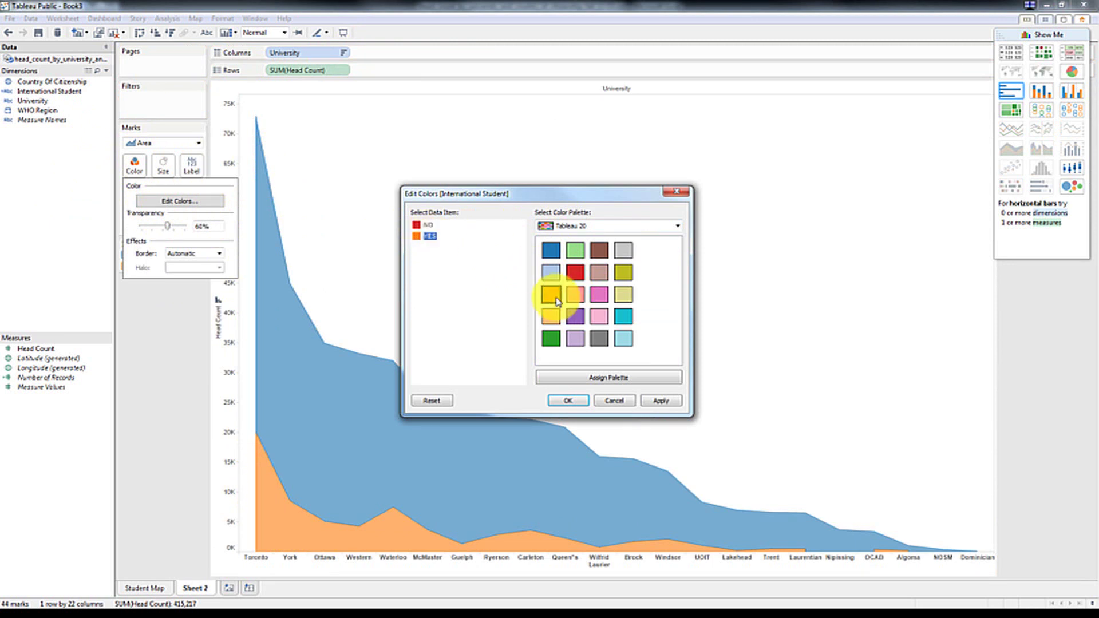
click(550, 250)
click(565, 401)
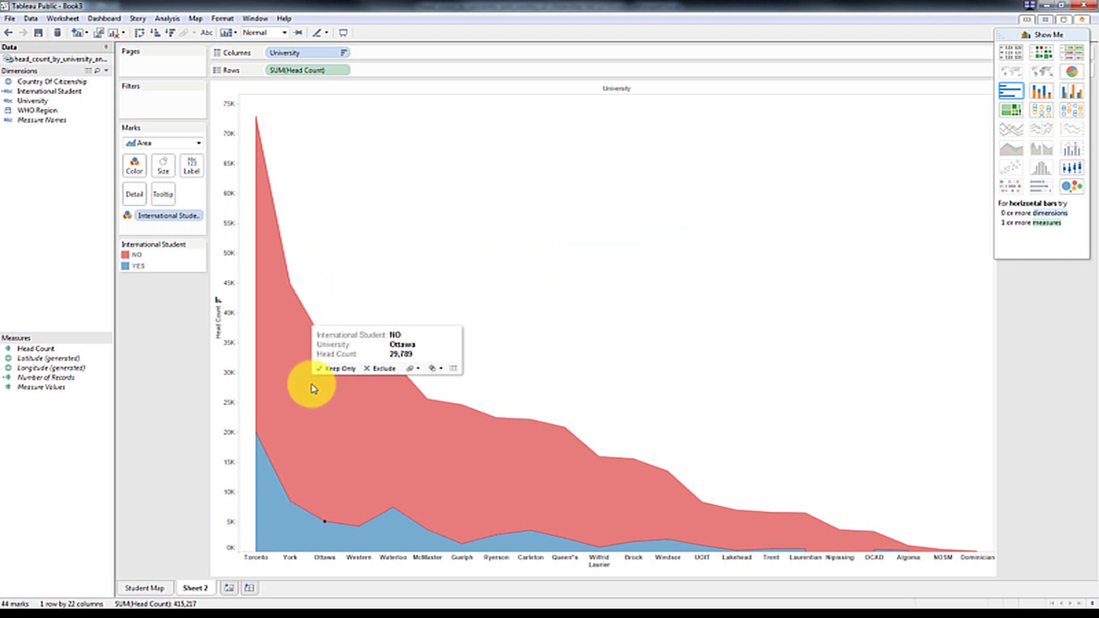
Label the area chart with Head Count values and start a new blank worksheet.
mouse_move(294, 521)
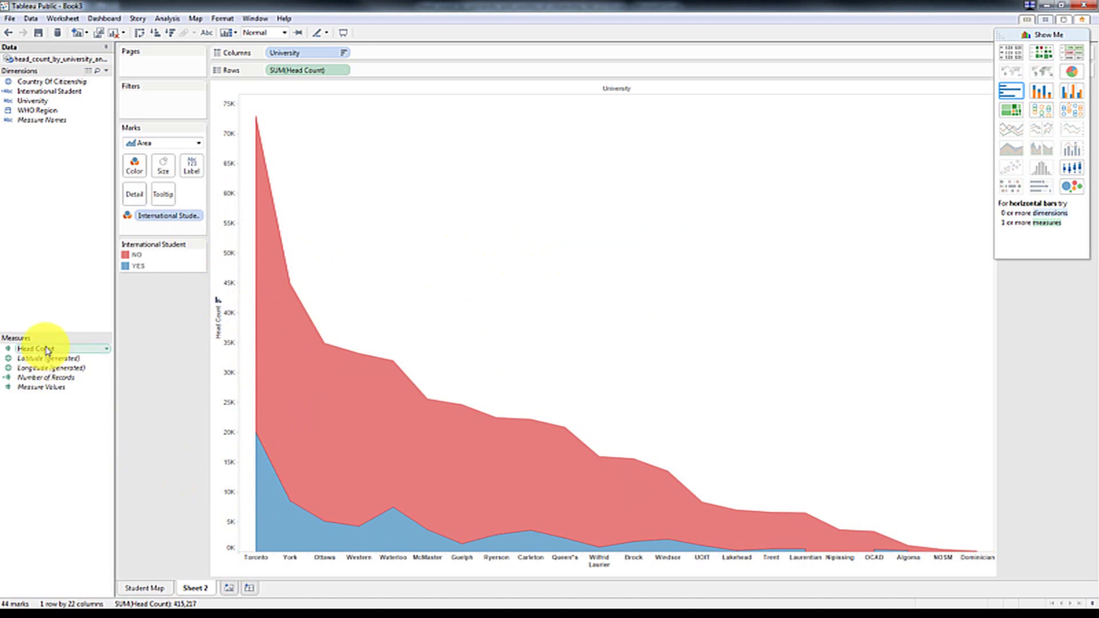
drag(48, 350, 188, 163)
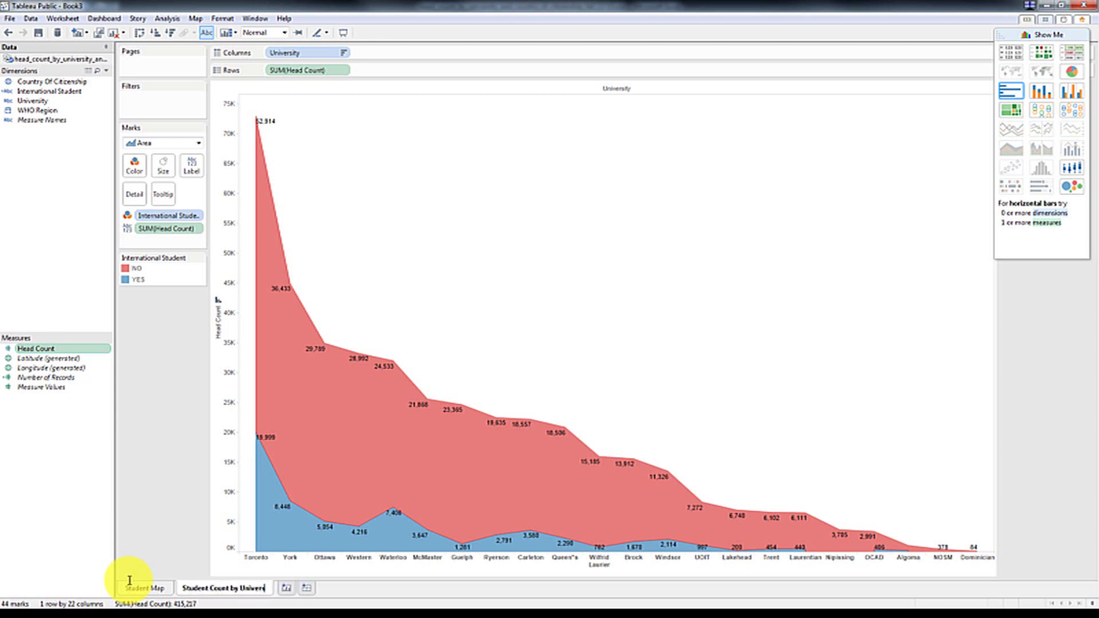
click(293, 588)
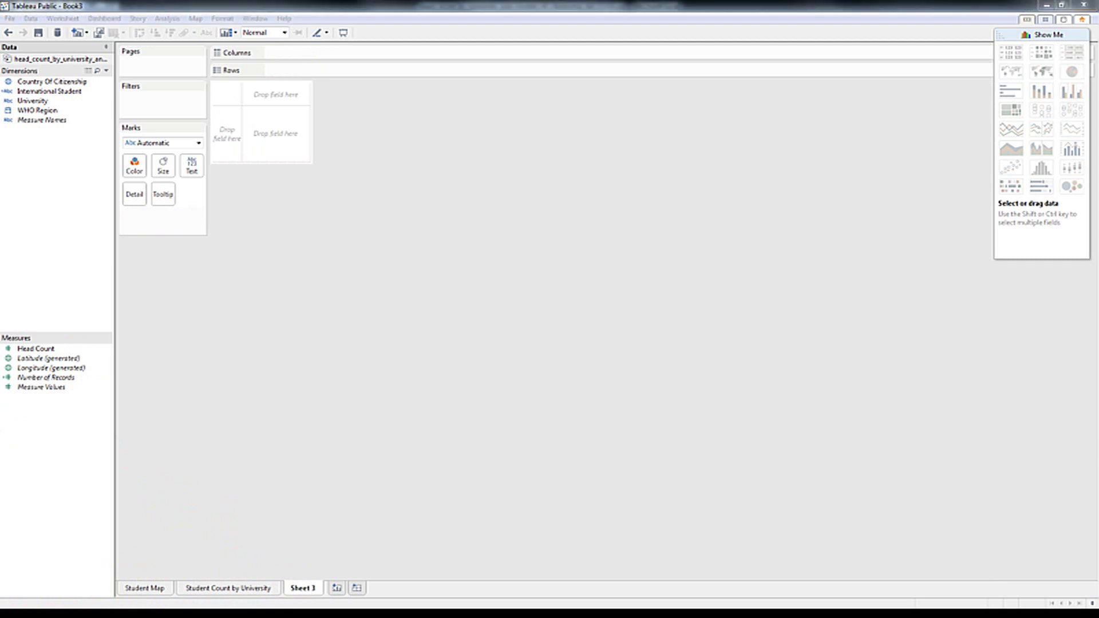
Convert WHO Region to a string and plot Head Count per WHO Region.
click(39, 111)
right_click(39, 113)
mouse_move(157, 329)
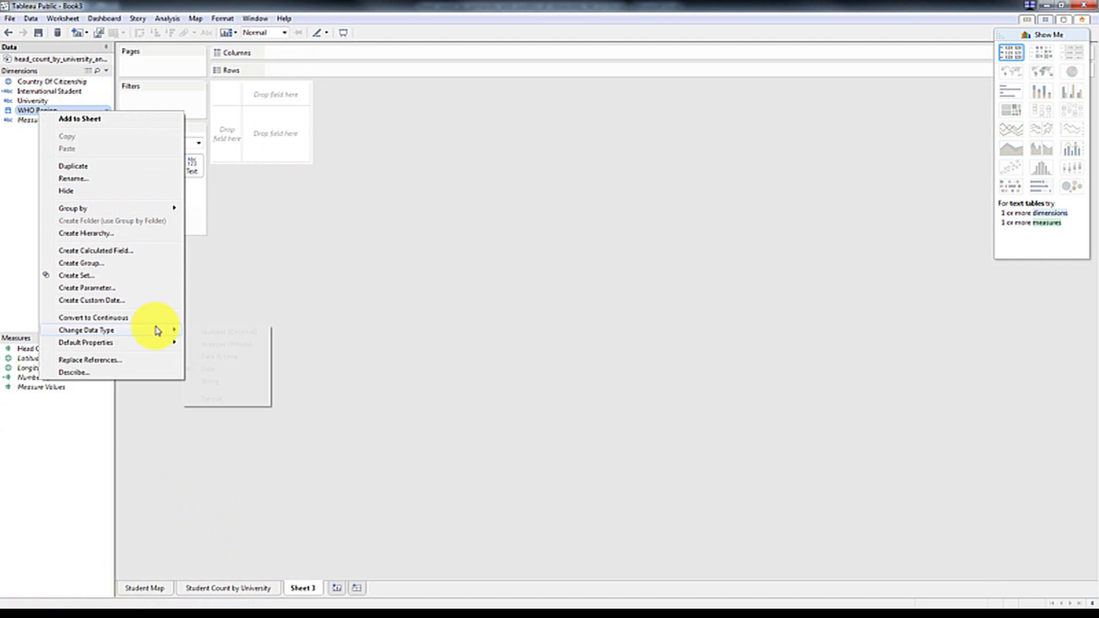
click(222, 381)
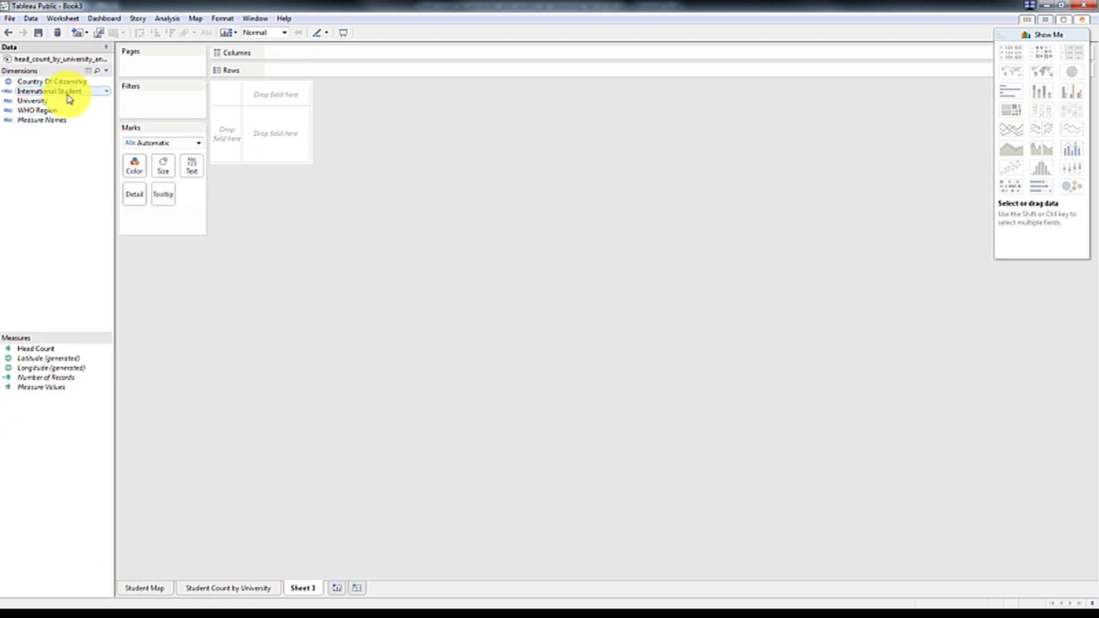
drag(64, 112, 320, 55)
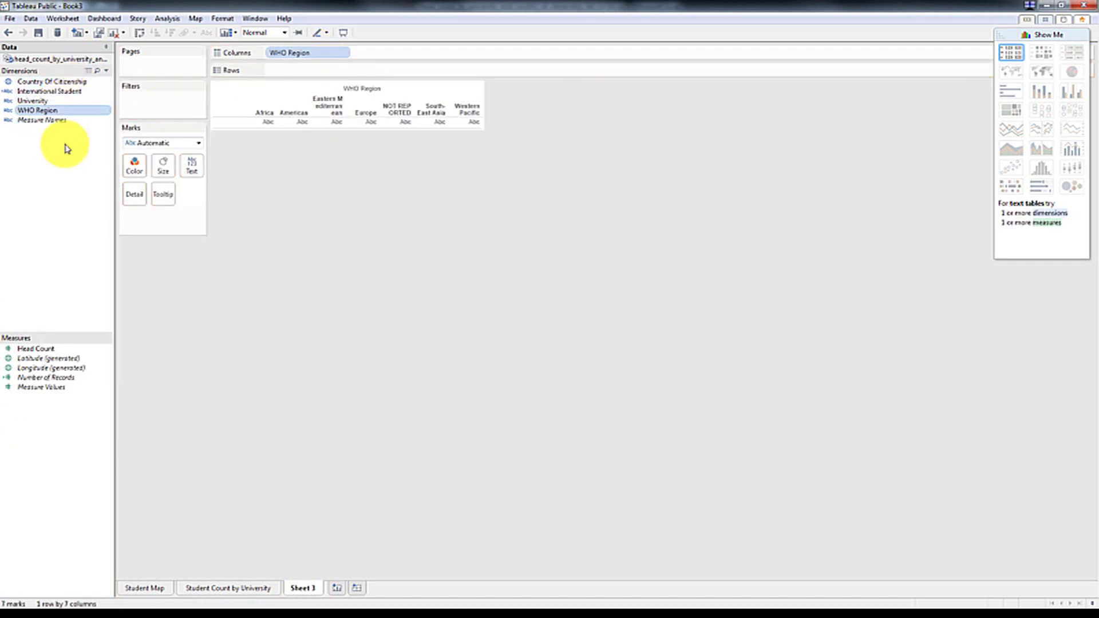
double_click(43, 357)
drag(35, 349, 238, 135)
Remove the generated Latitude field and label the bubbles with Head Count values.
right_click(189, 216)
key(Escape)
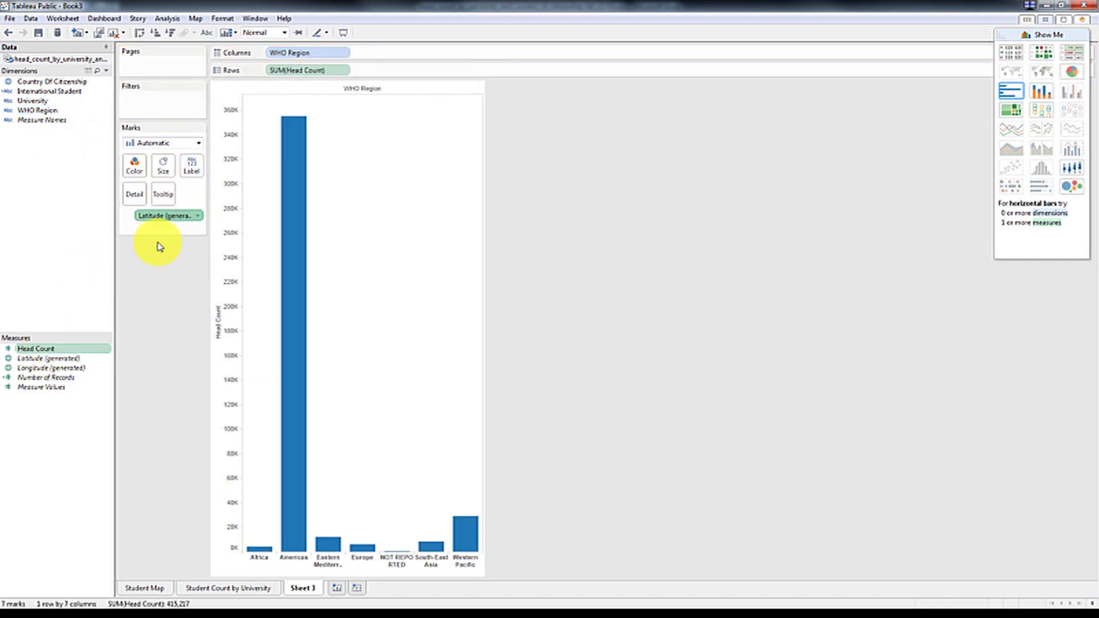
drag(156, 218, 46, 379)
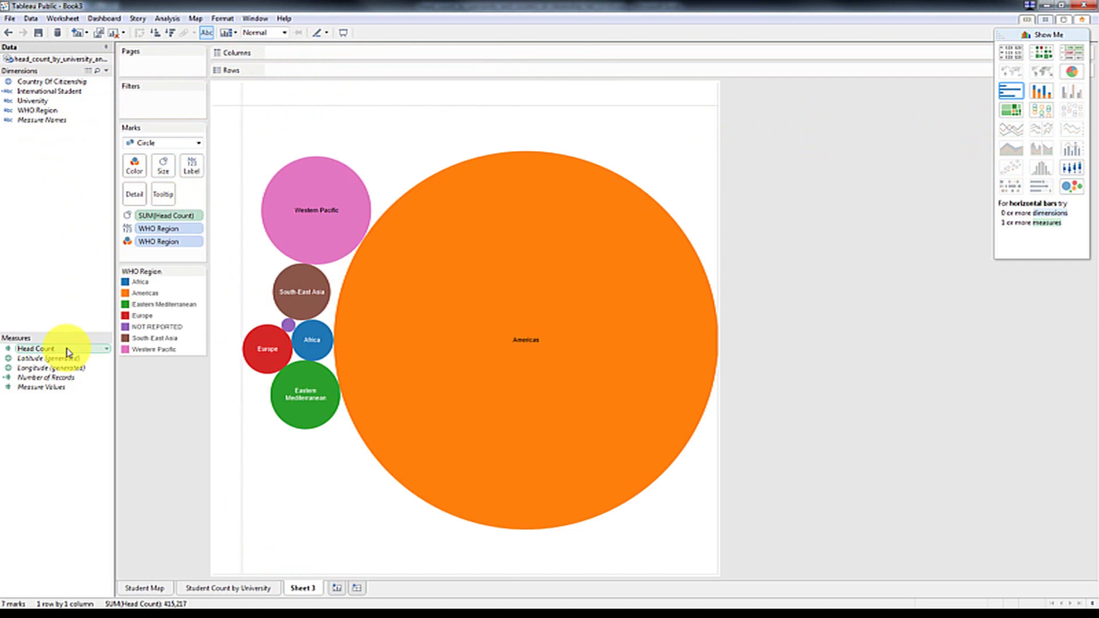
drag(67, 352, 191, 175)
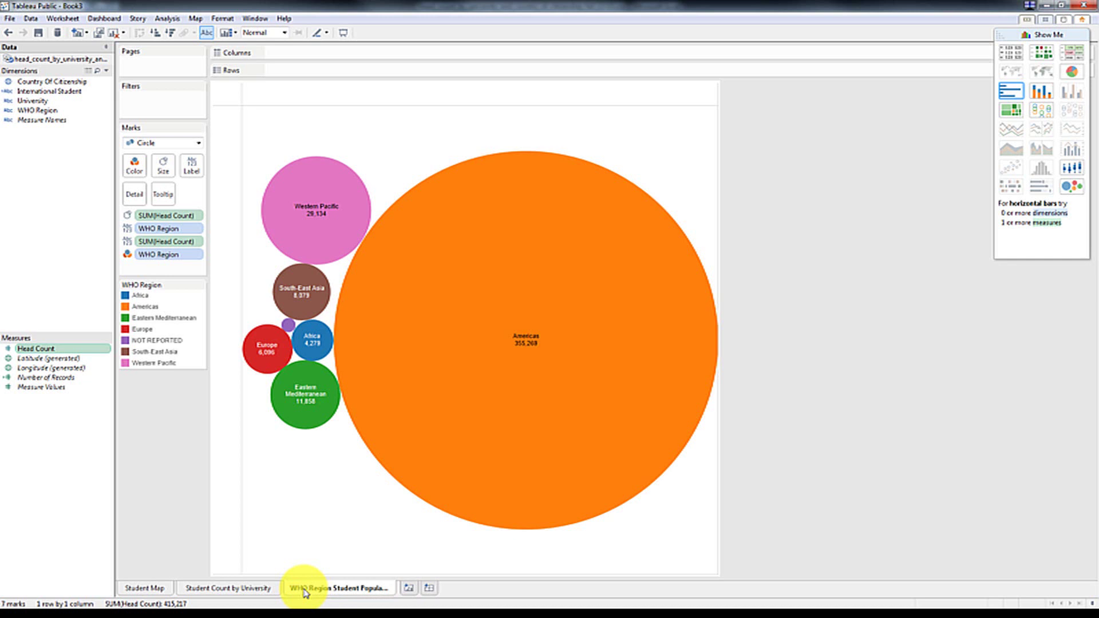
click(169, 590)
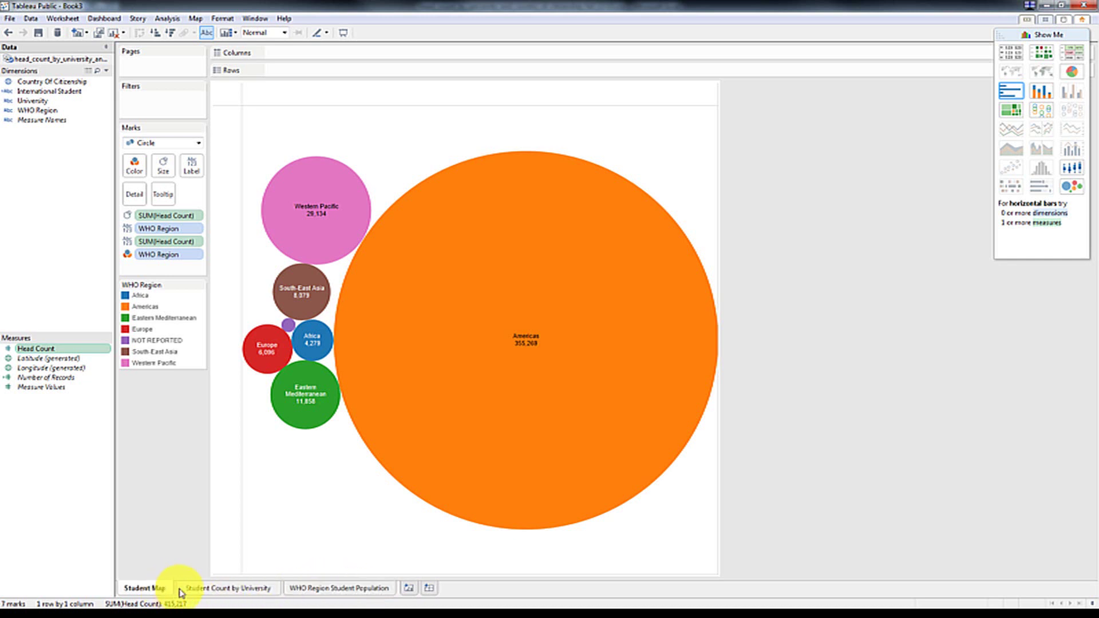
Create a new dashboard holding the Student Map, with size set to Automatic.
key(ctrl+Tab)
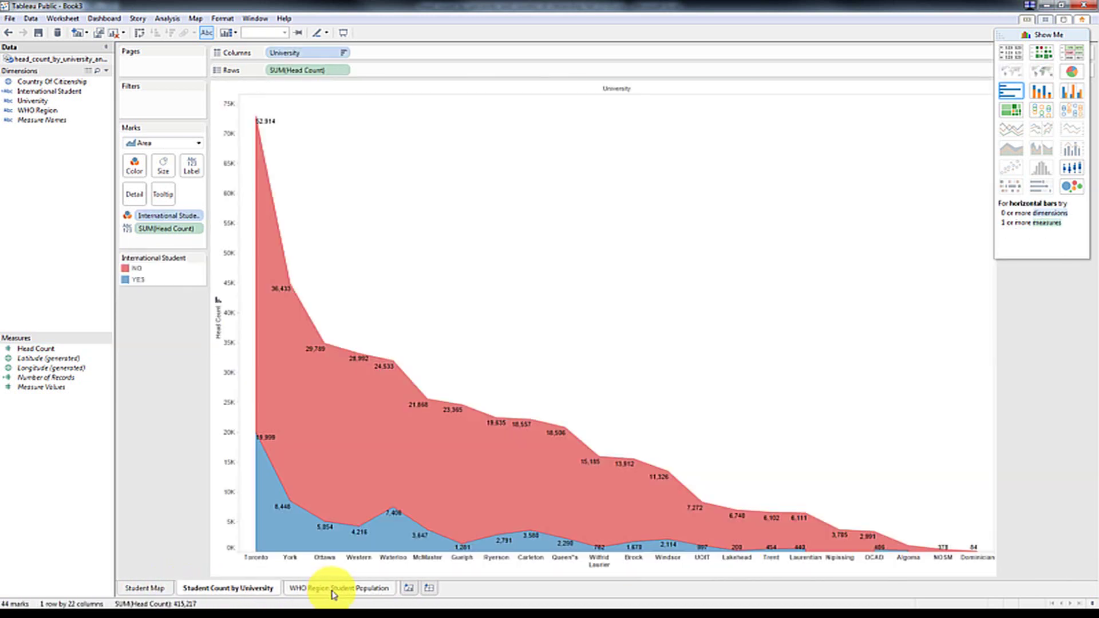
key(ctrl+Tab)
click(428, 589)
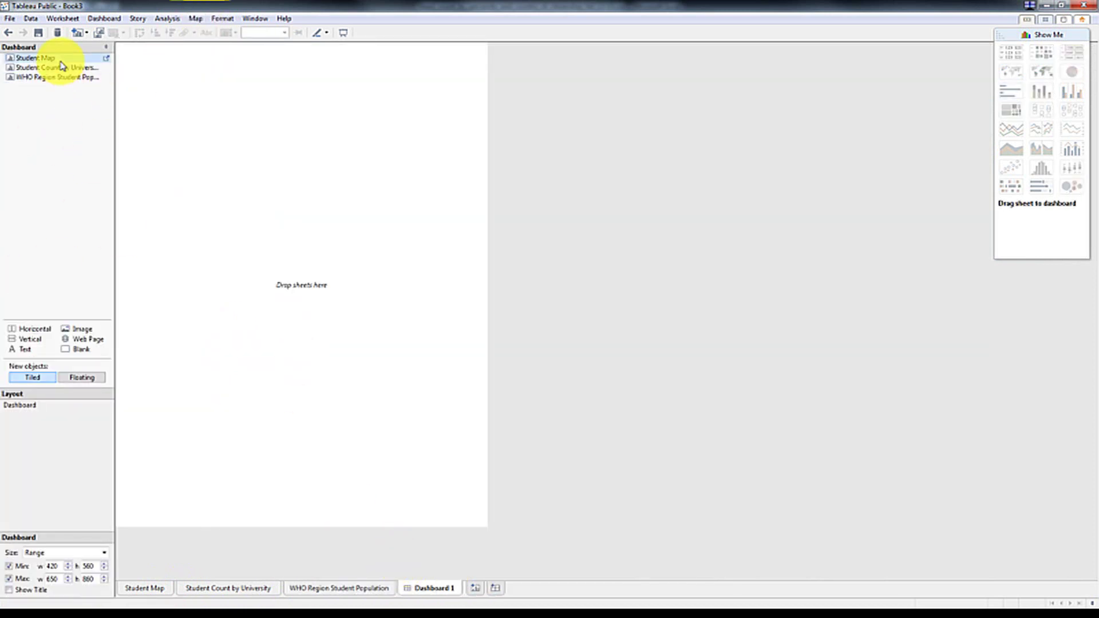
drag(49, 58, 252, 118)
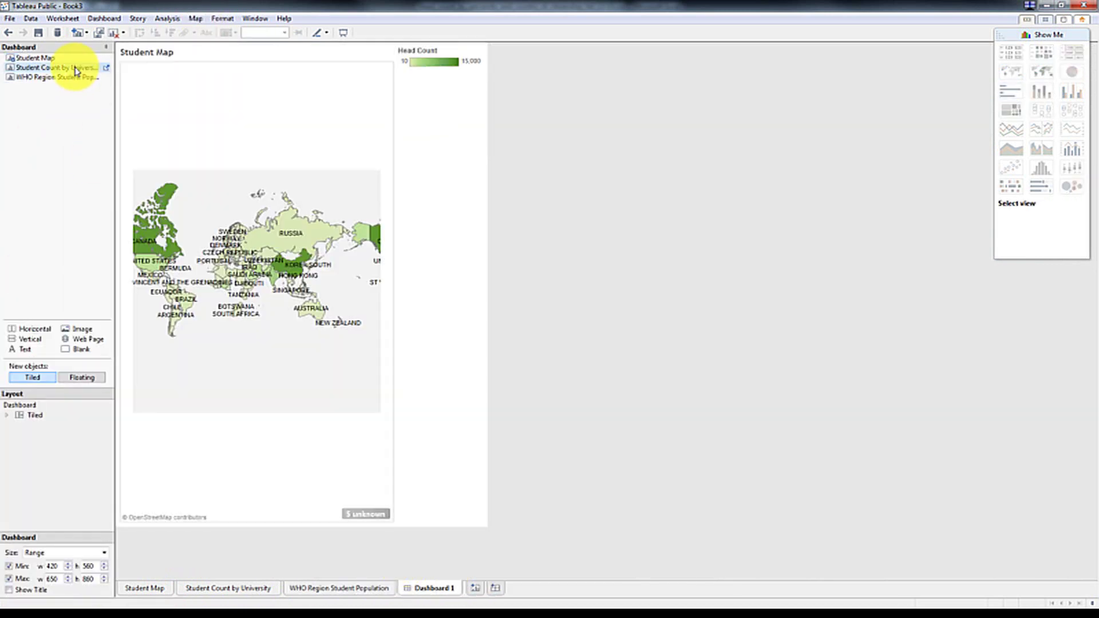
mouse_move(74, 67)
mouse_down()
mouse_move(135, 90)
mouse_move(305, 328)
mouse_move(309, 404)
mouse_move(356, 437)
mouse_move(238, 225)
mouse_move(31, 136)
mouse_up()
click(67, 553)
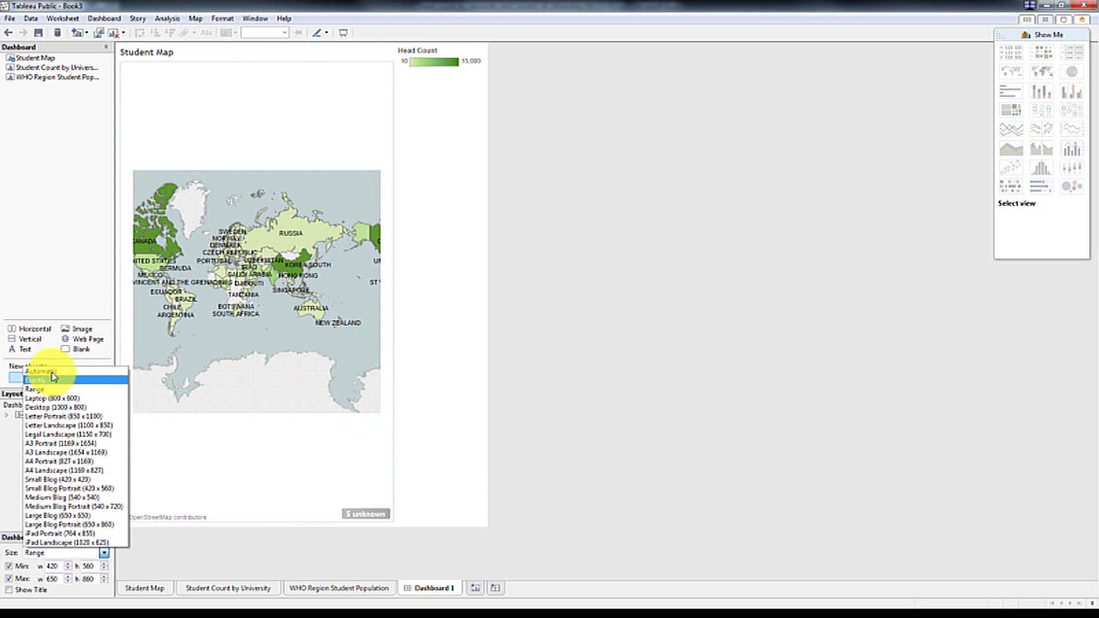
click(51, 372)
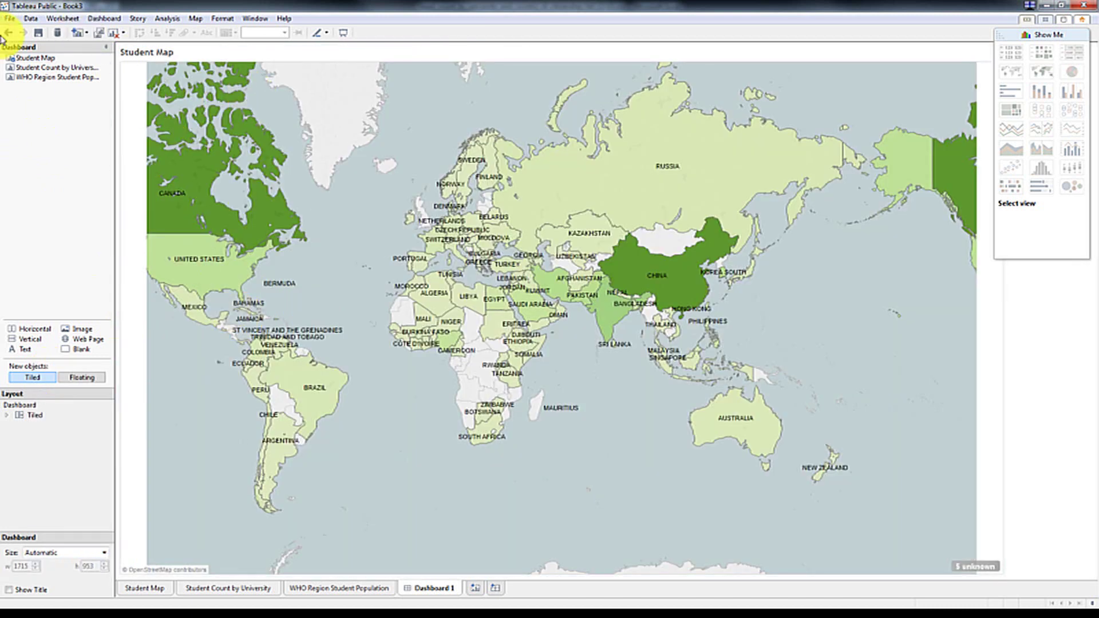
Place the university area chart below the map and the WHO Region bubble chart beside it.
click(1024, 30)
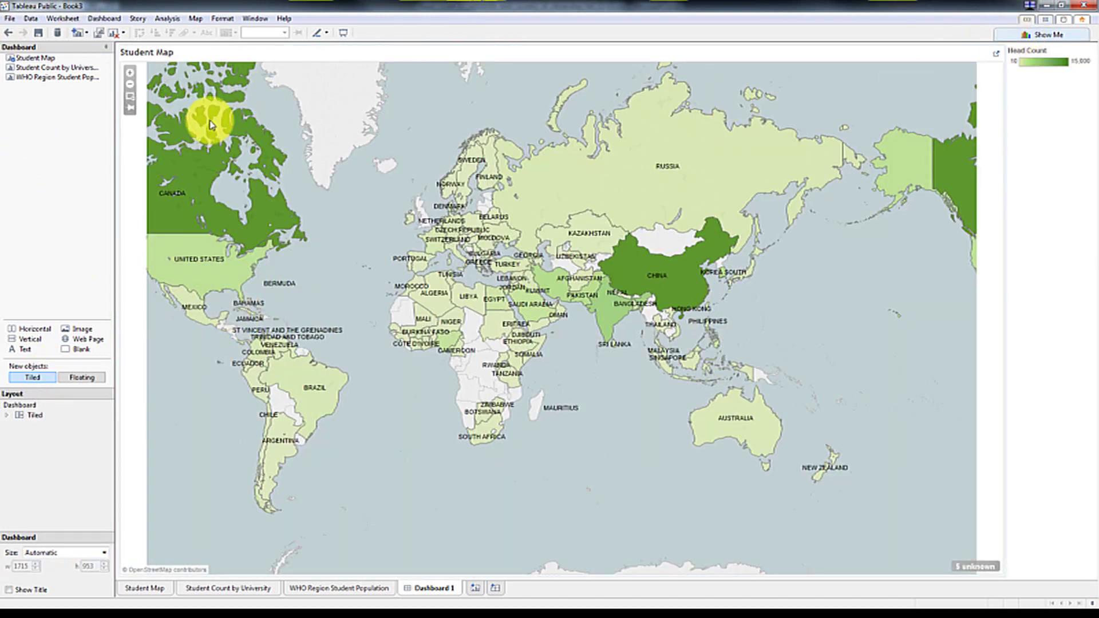
mouse_move(71, 68)
mouse_down()
mouse_move(152, 127)
mouse_move(386, 172)
mouse_move(642, 179)
mouse_move(759, 263)
mouse_up()
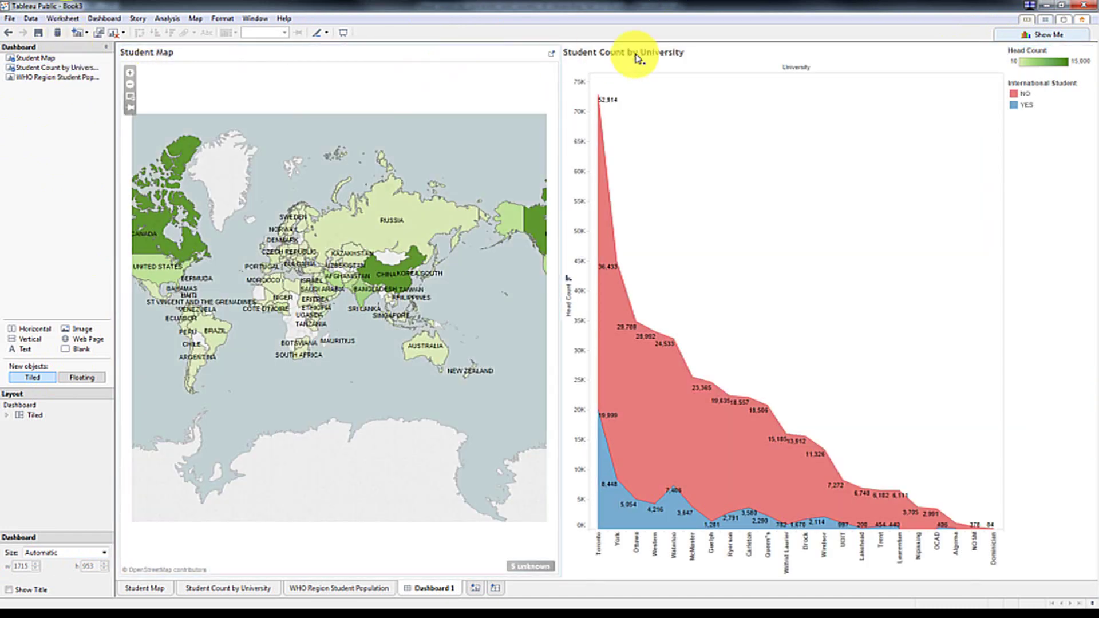
drag(633, 53, 273, 336)
drag(77, 78, 849, 201)
drag(914, 238, 910, 235)
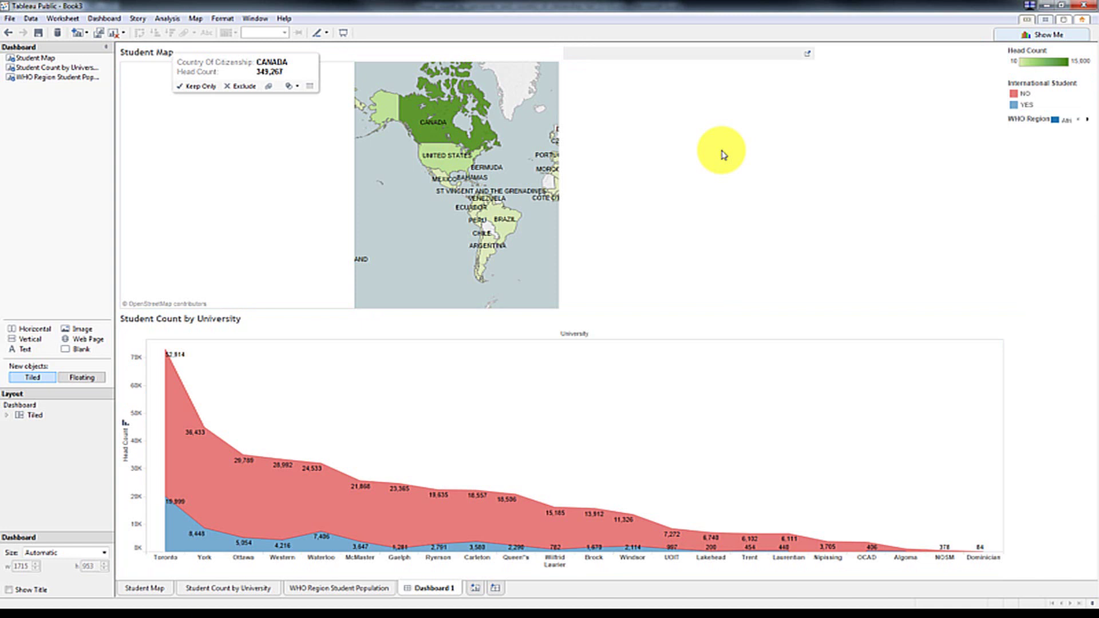
Hide the map and bubble chart titles and set the bubble chart to Entire View.
right_click(325, 59)
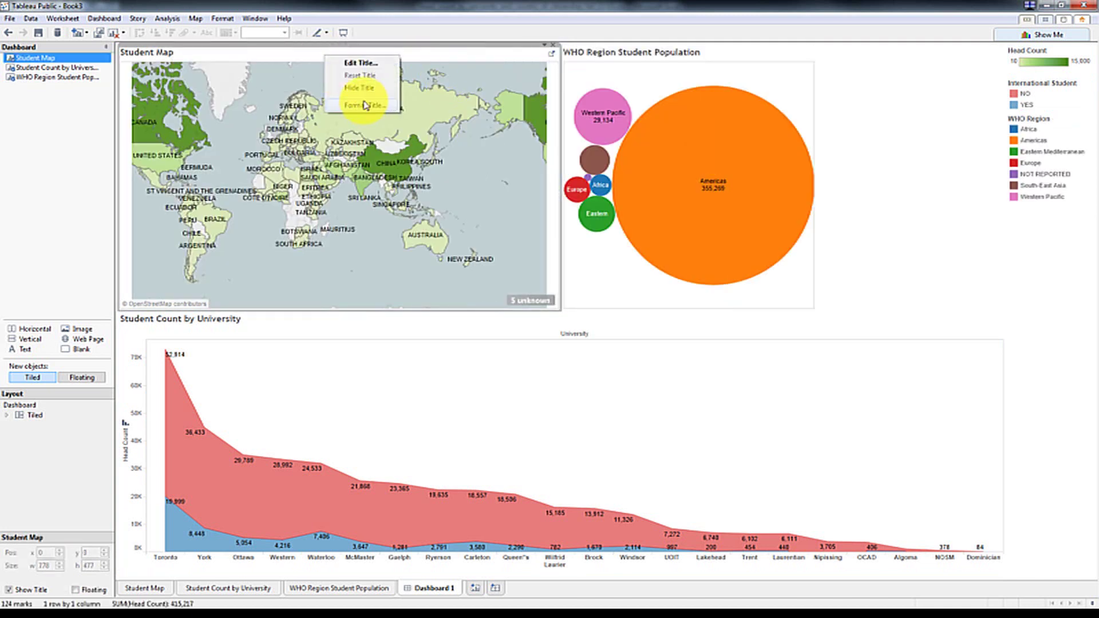
click(349, 98)
right_click(606, 53)
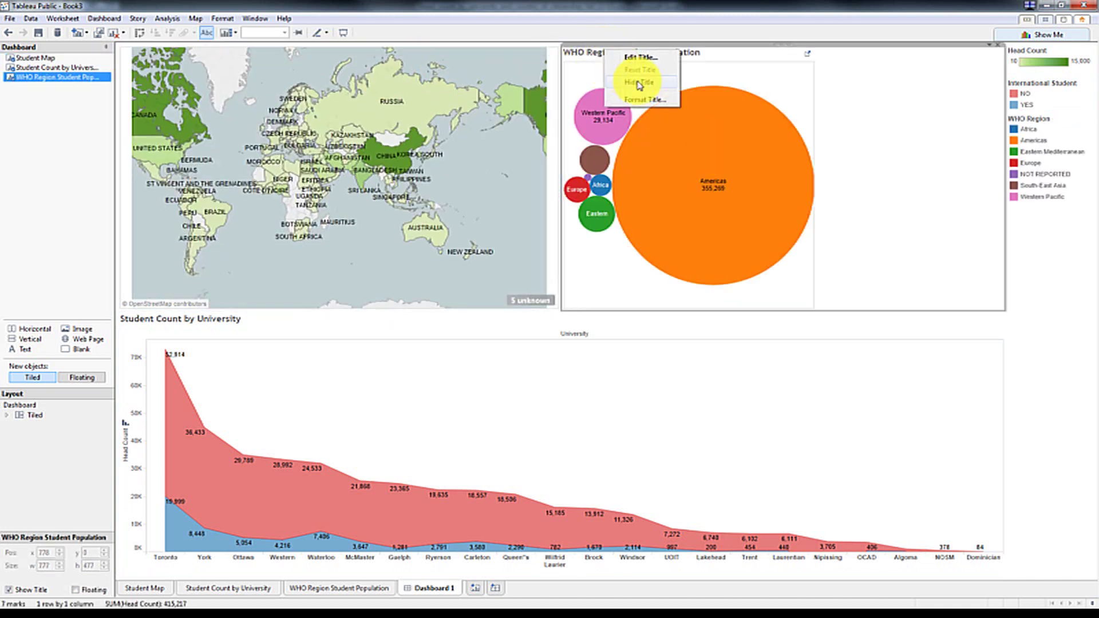
click(629, 92)
click(989, 45)
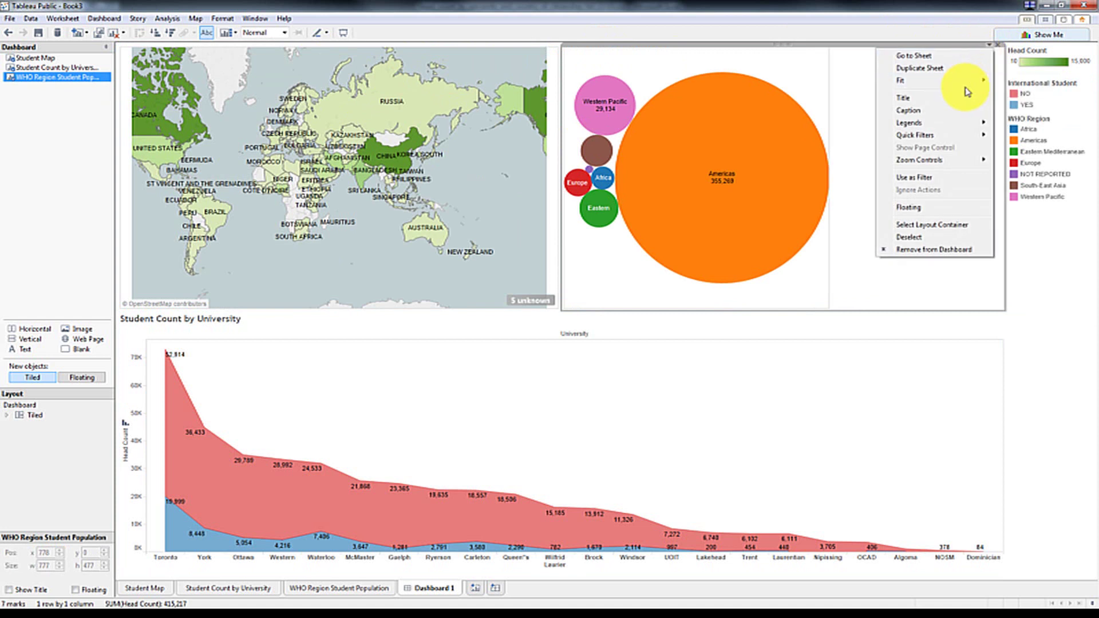
mouse_move(973, 81)
click(1024, 126)
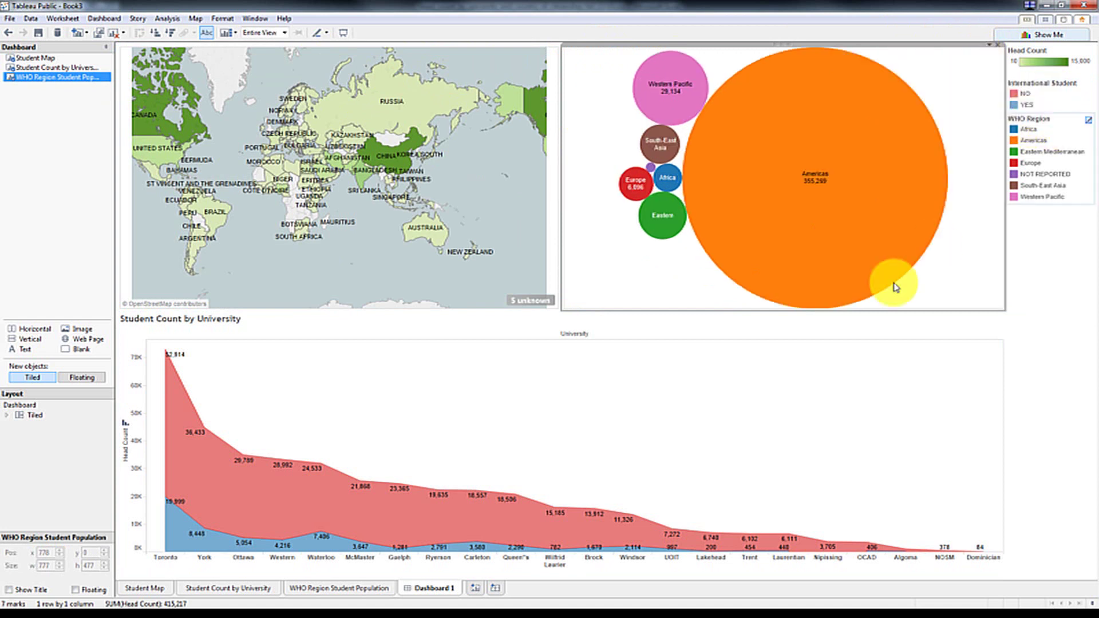
Hide the University field label and the map's 5 unknown indicator.
click(592, 360)
right_click(556, 339)
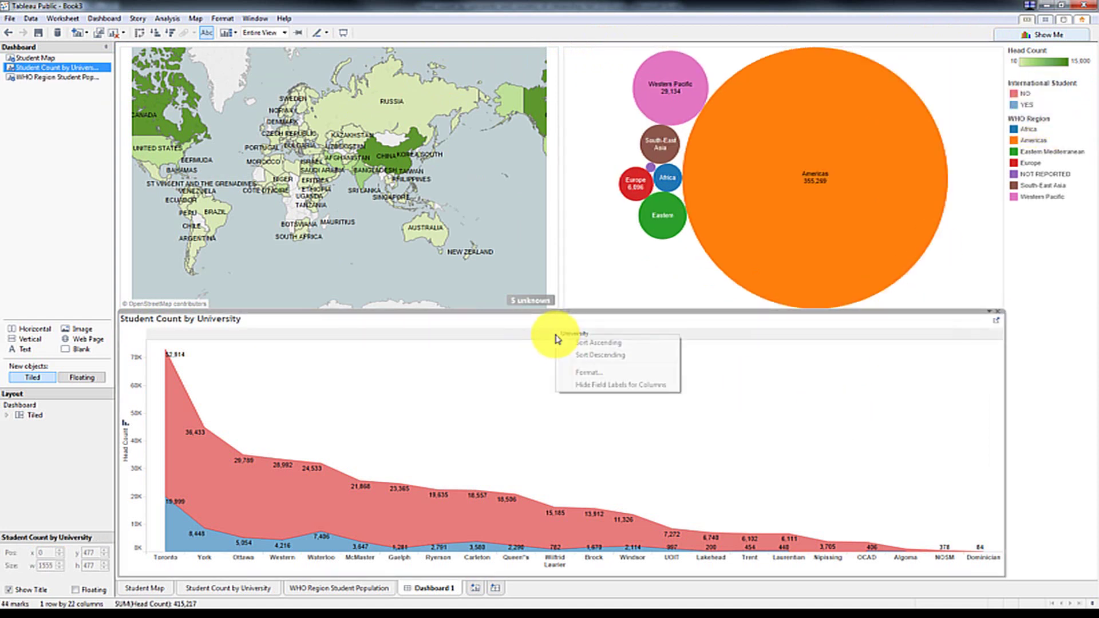
click(587, 384)
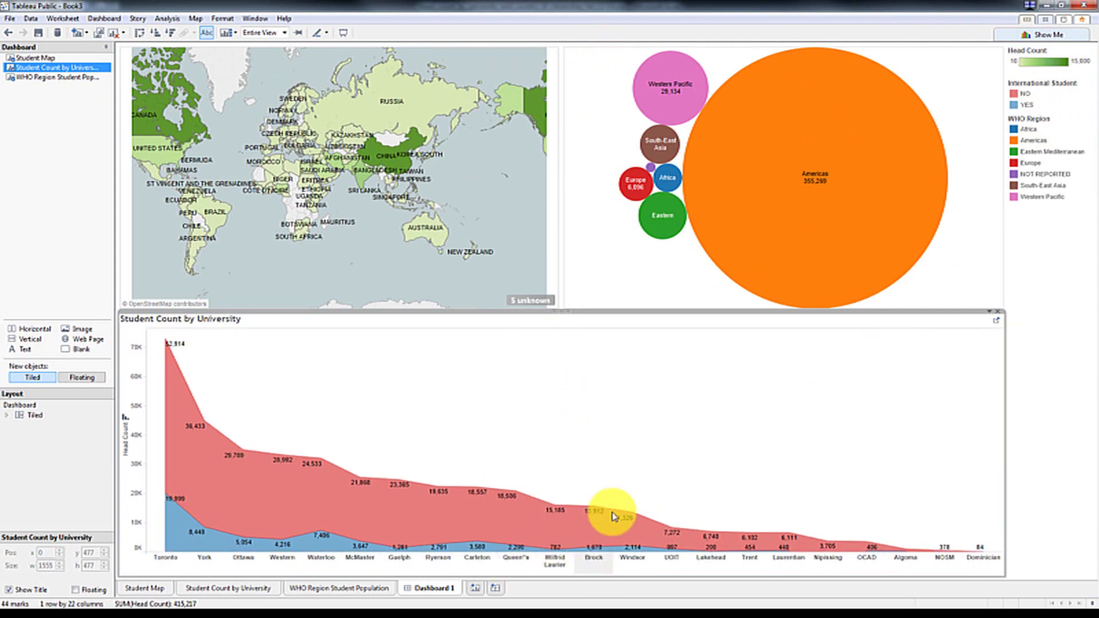
click(989, 312)
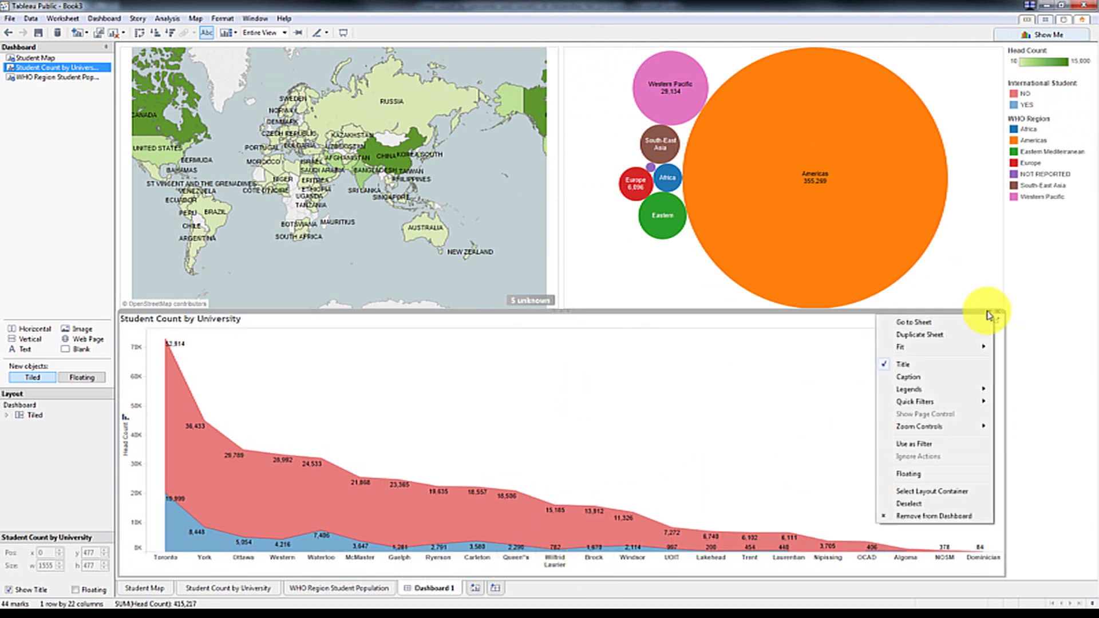
click(572, 390)
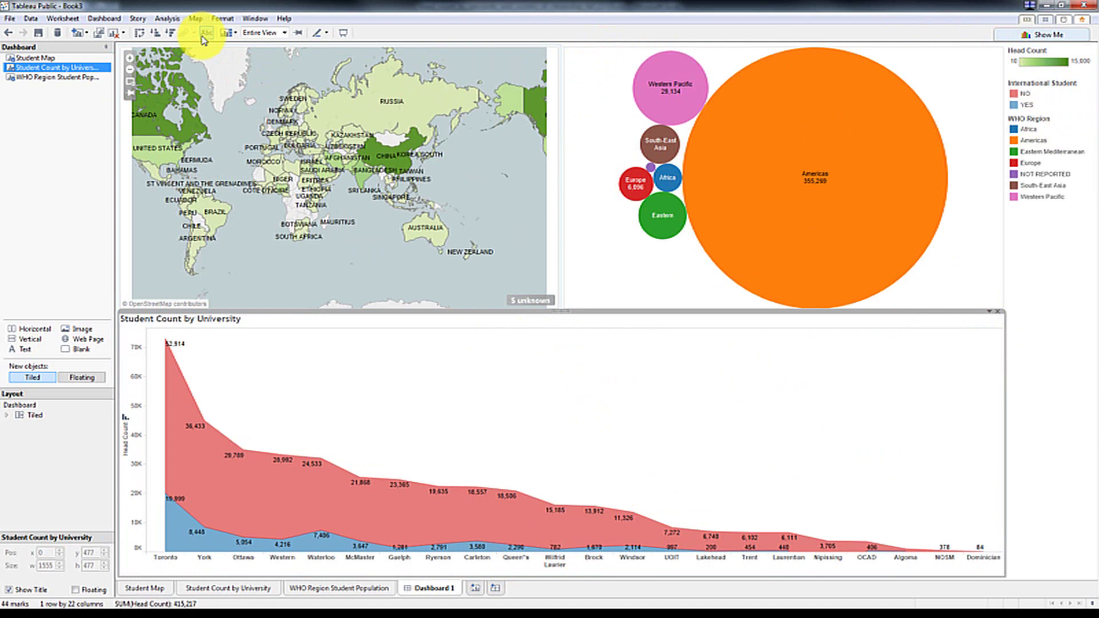
click(541, 305)
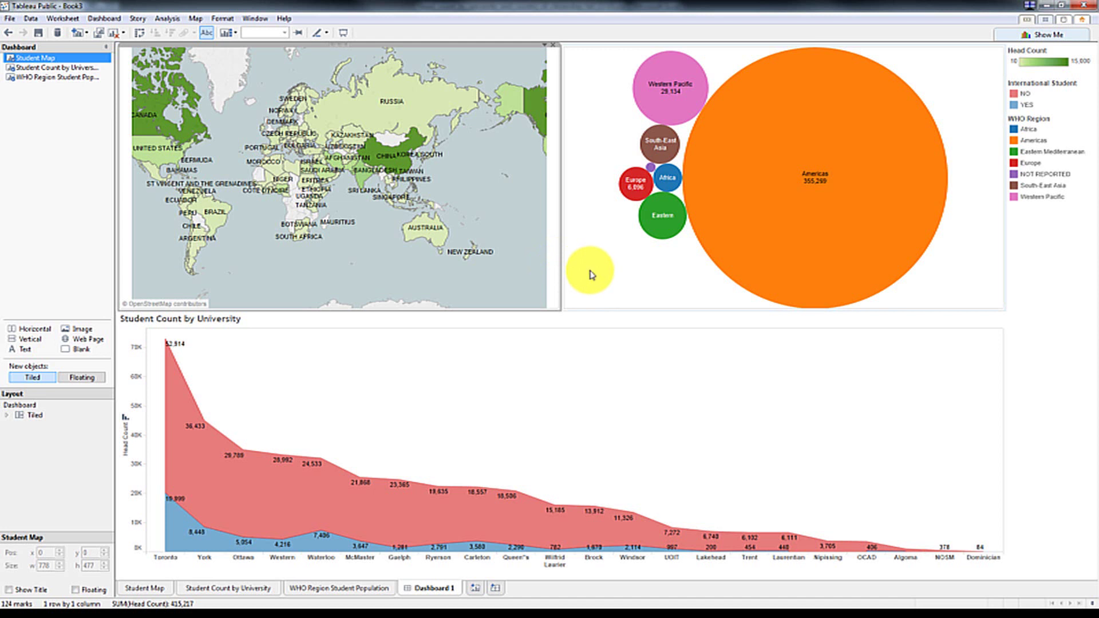
right_click(550, 301)
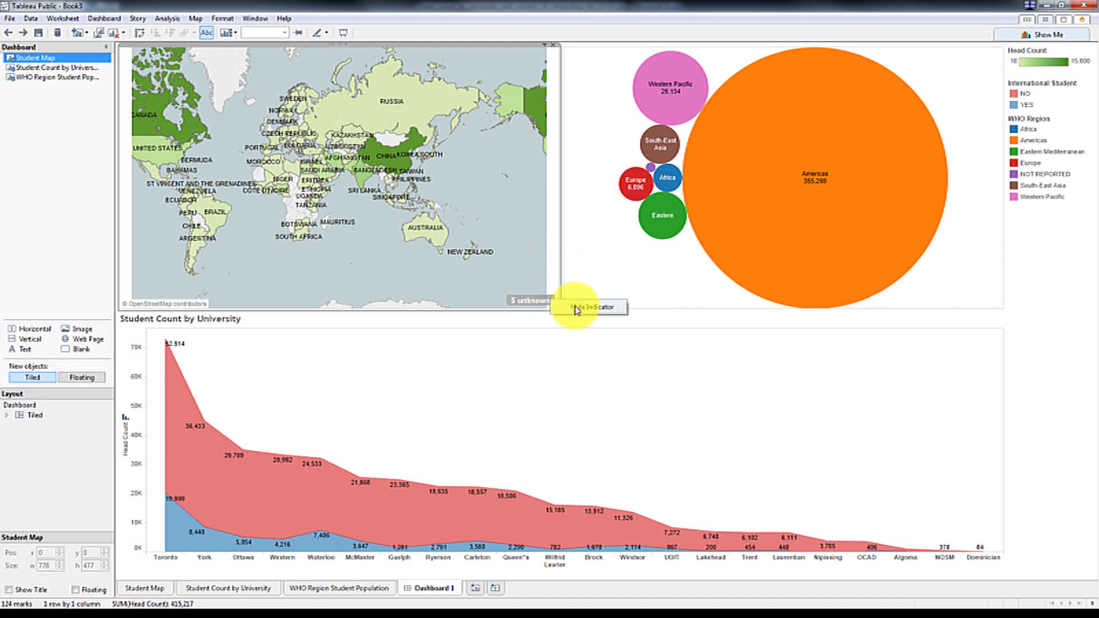
click(575, 309)
Dock the WHO Region legend below the bubble chart and the Head Count legend below the map.
click(1060, 114)
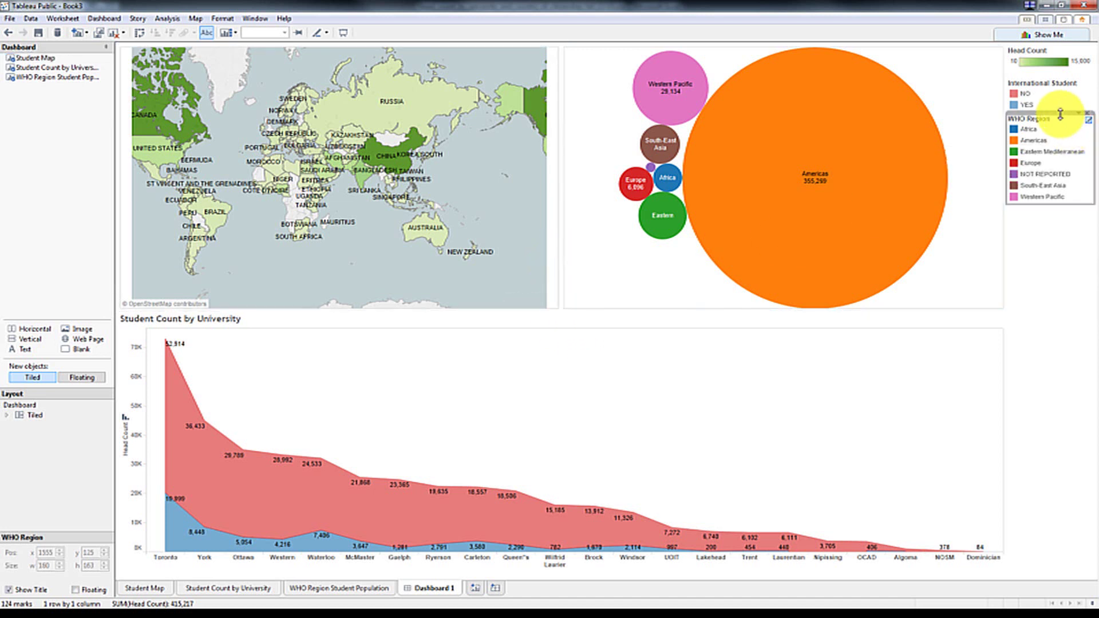
drag(1054, 114, 841, 221)
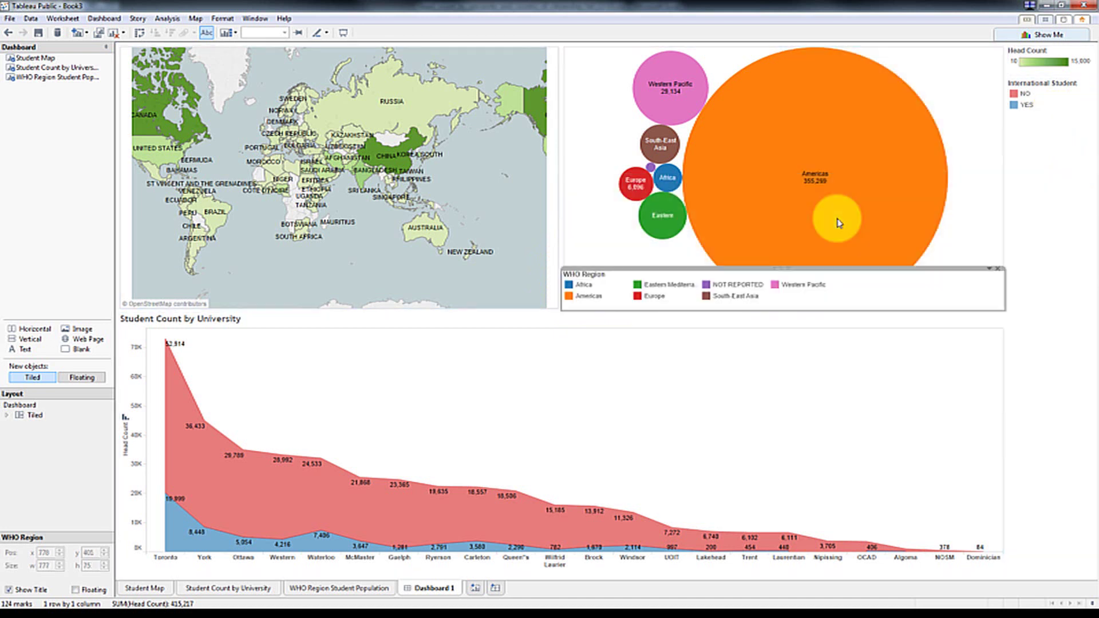
click(1059, 86)
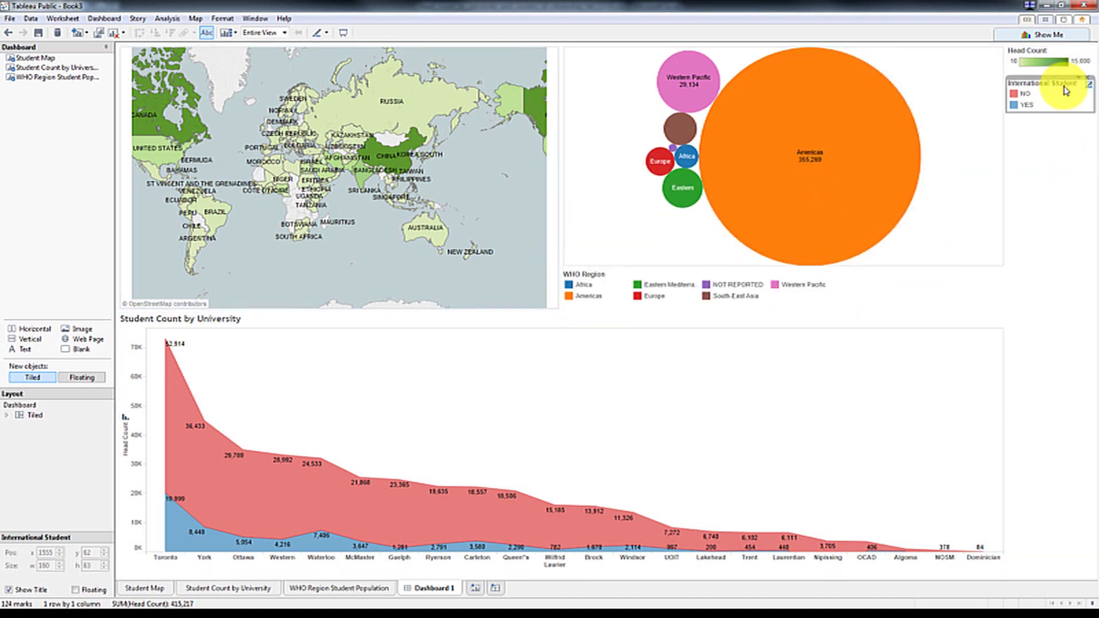
click(1054, 51)
drag(1052, 45, 373, 297)
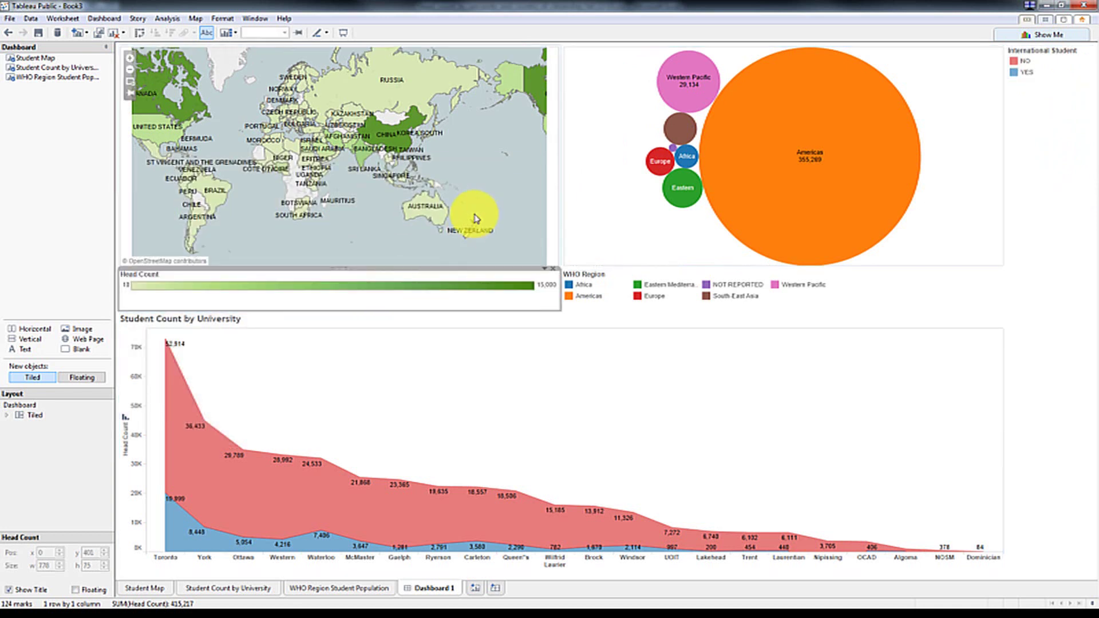
click(488, 268)
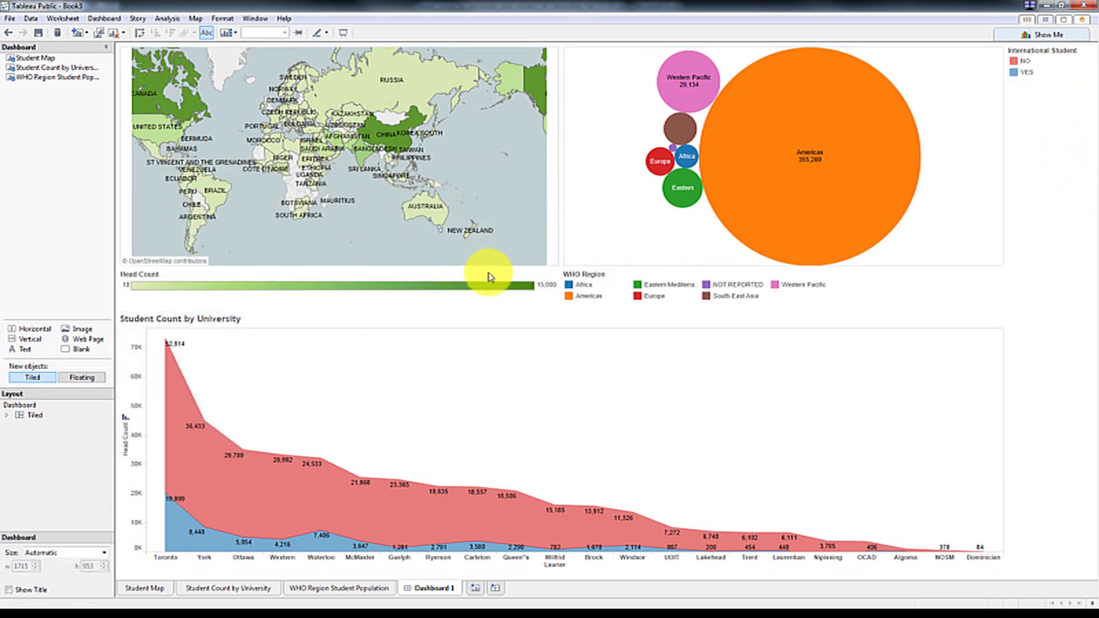
Move the International Student legend below the area chart and shrink its strip.
click(1040, 71)
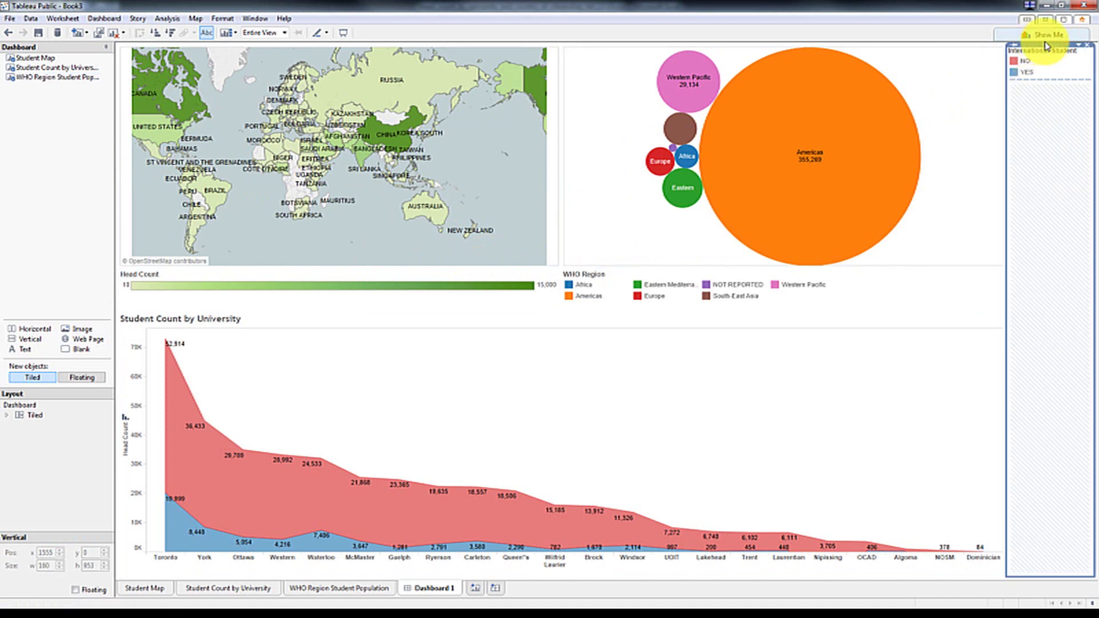
mouse_move(1050, 43)
mouse_down()
mouse_move(797, 304)
mouse_move(682, 466)
mouse_move(716, 558)
mouse_up()
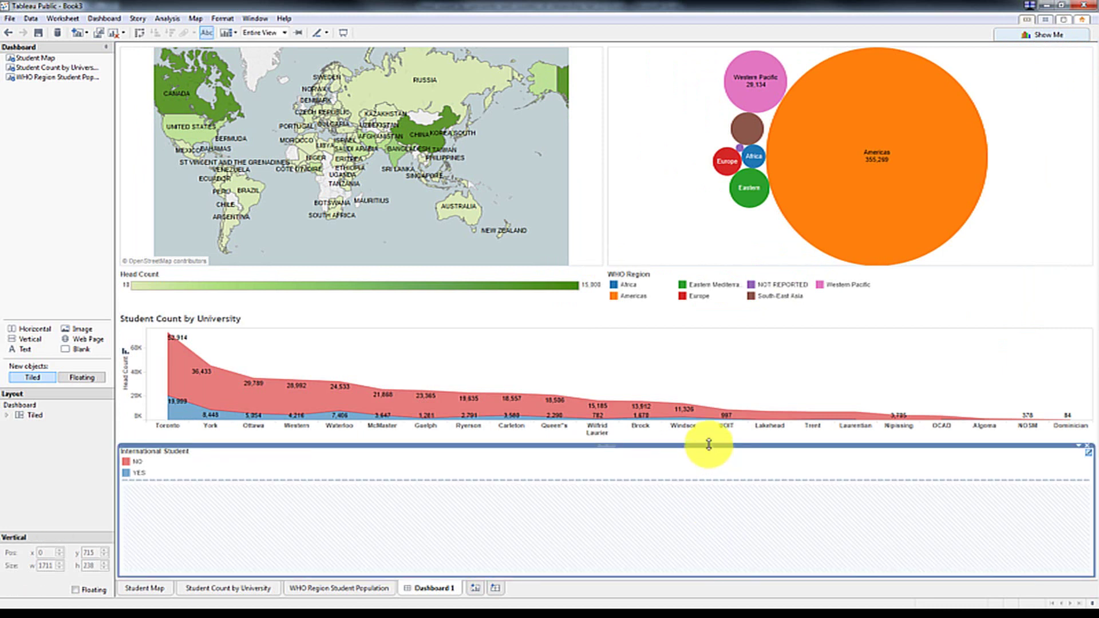
drag(708, 451, 711, 547)
click(697, 365)
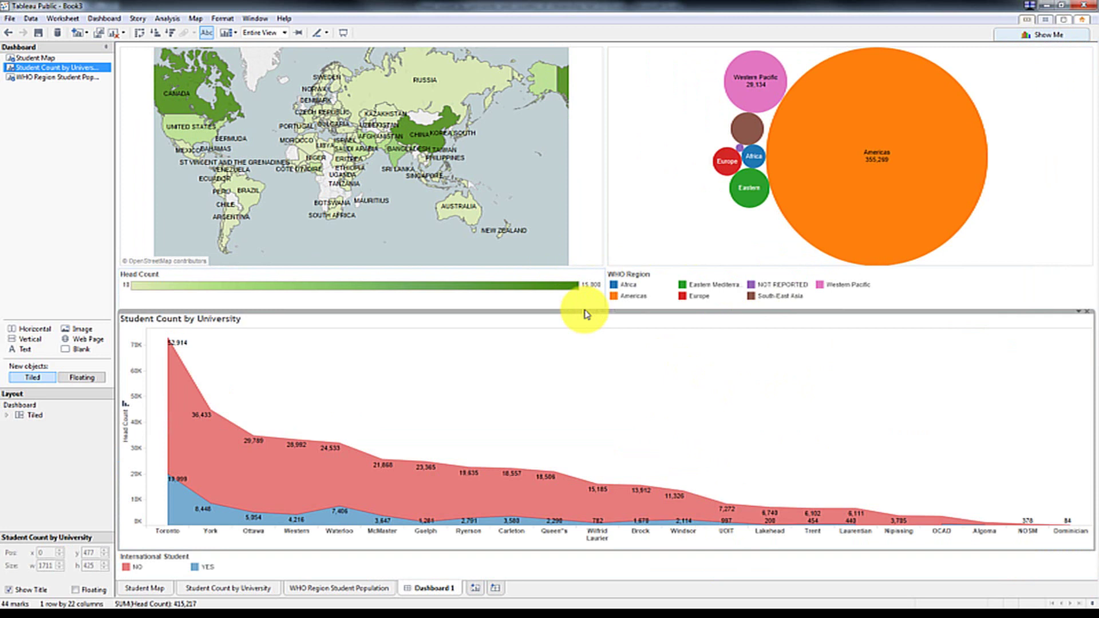
Add a dashboard filter action that runs on Select and shows all values when cleared.
click(103, 18)
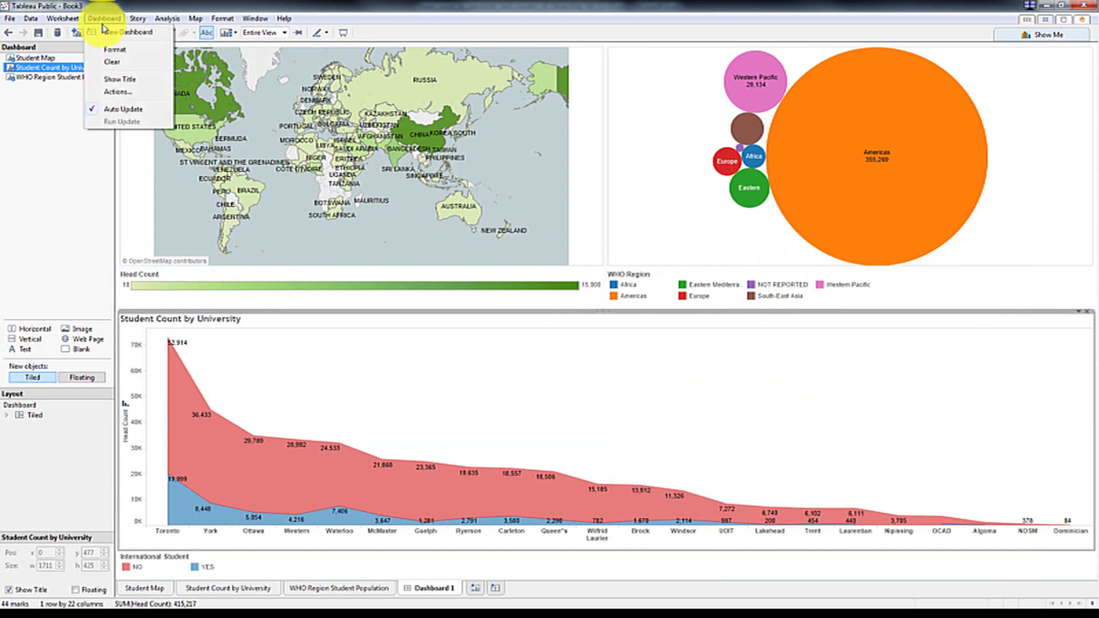
click(119, 92)
click(403, 362)
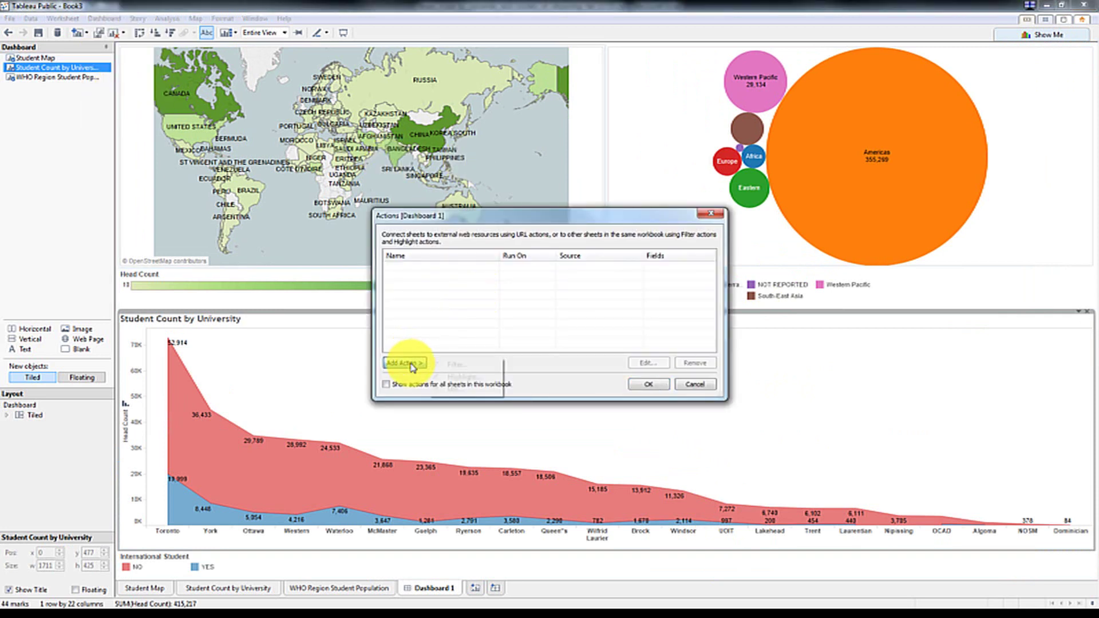
click(445, 366)
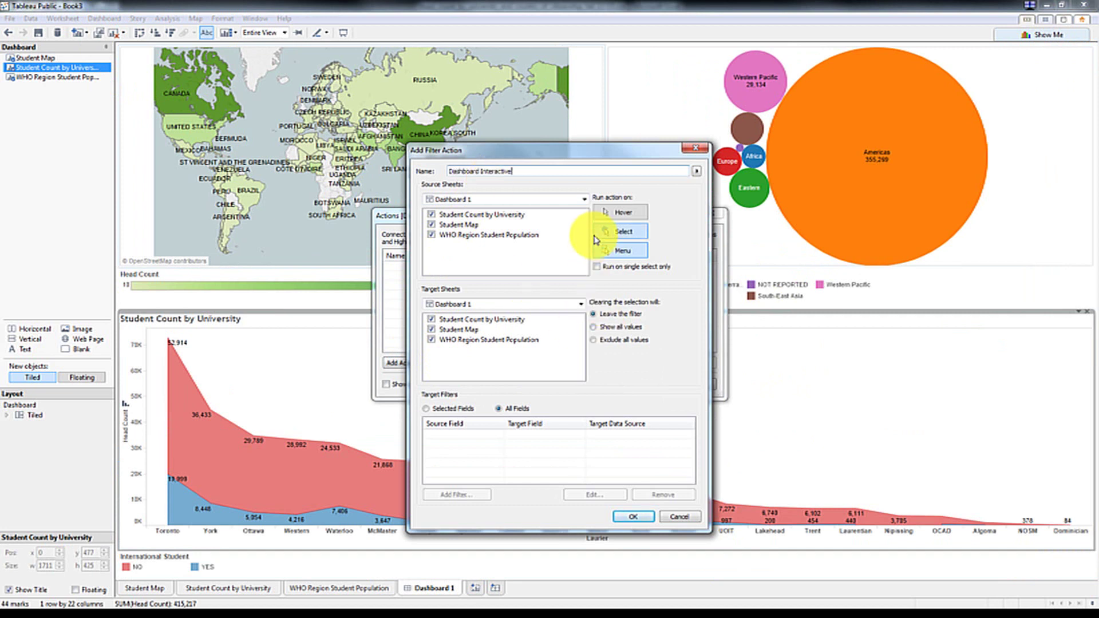
click(620, 231)
click(593, 327)
click(631, 517)
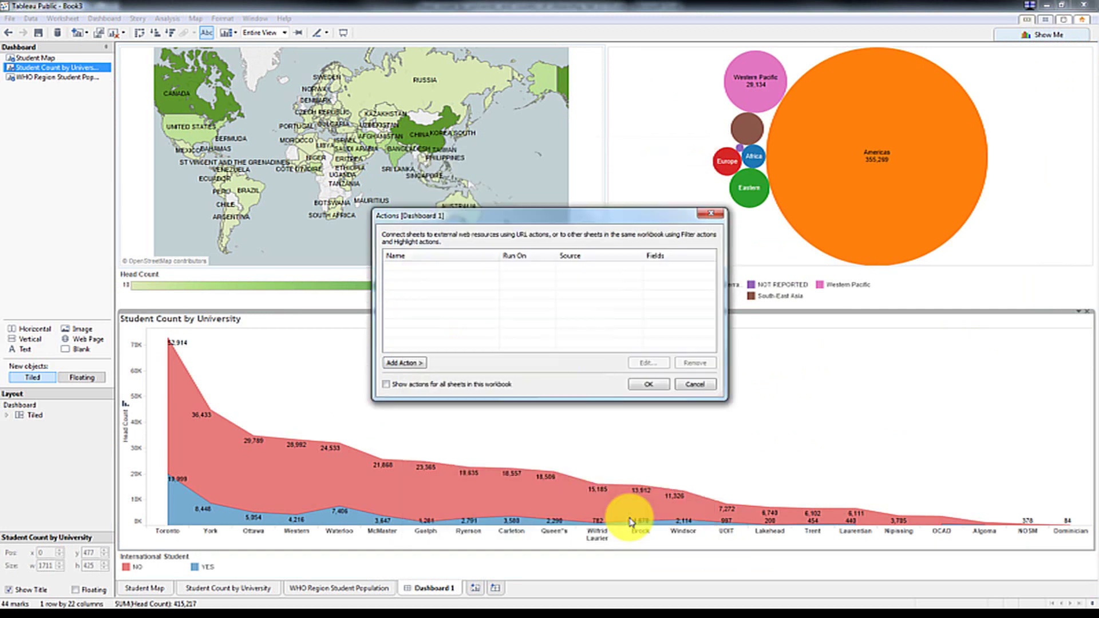
click(649, 384)
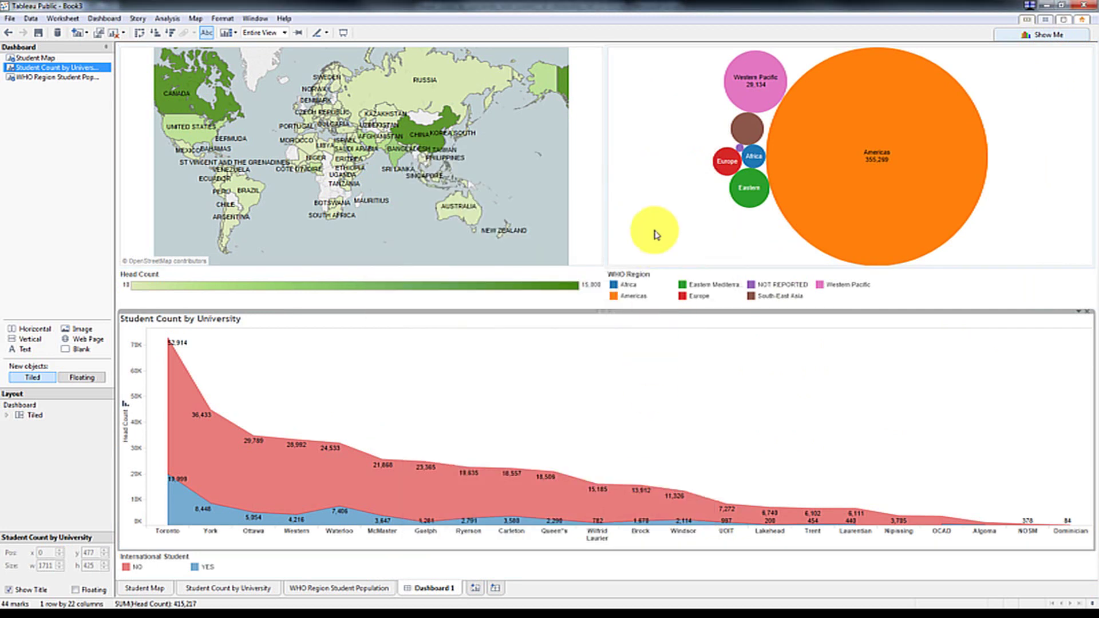
click(704, 254)
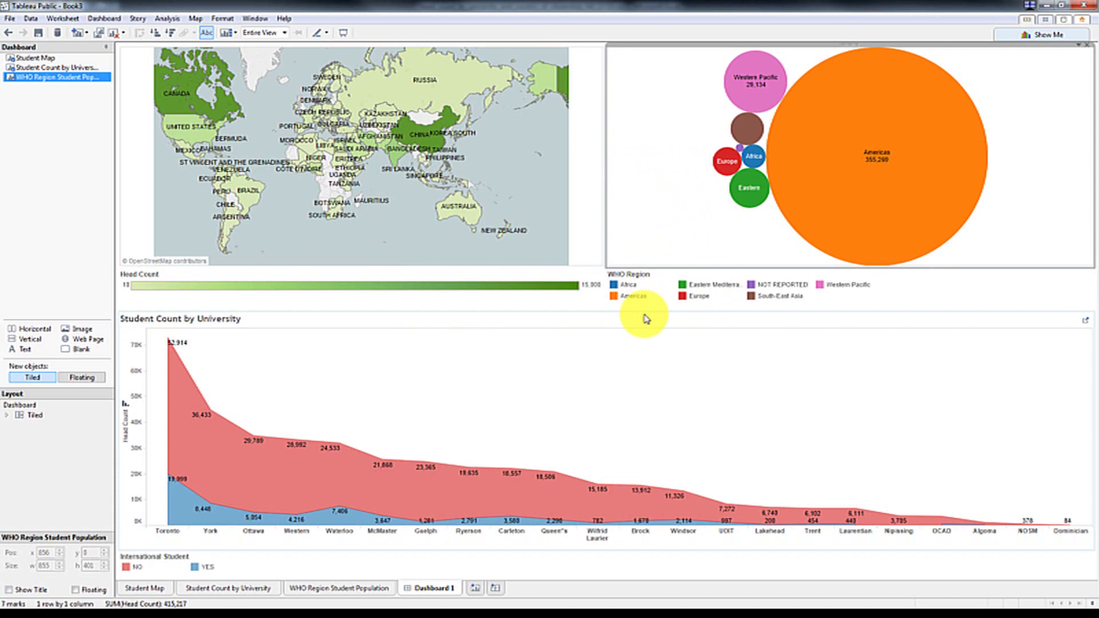
click(818, 172)
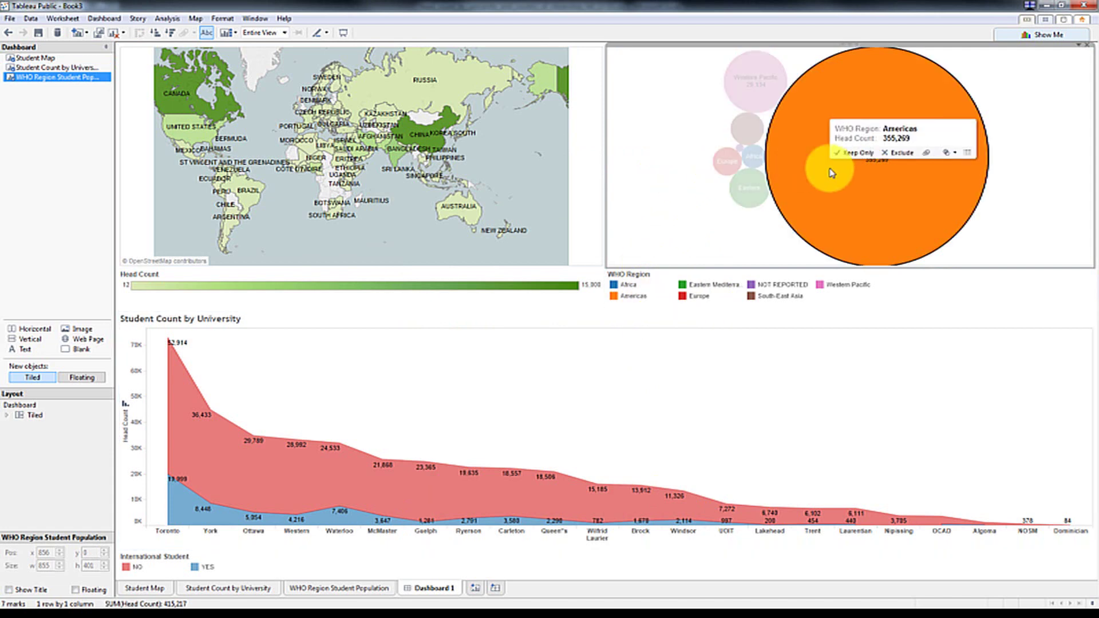
click(832, 173)
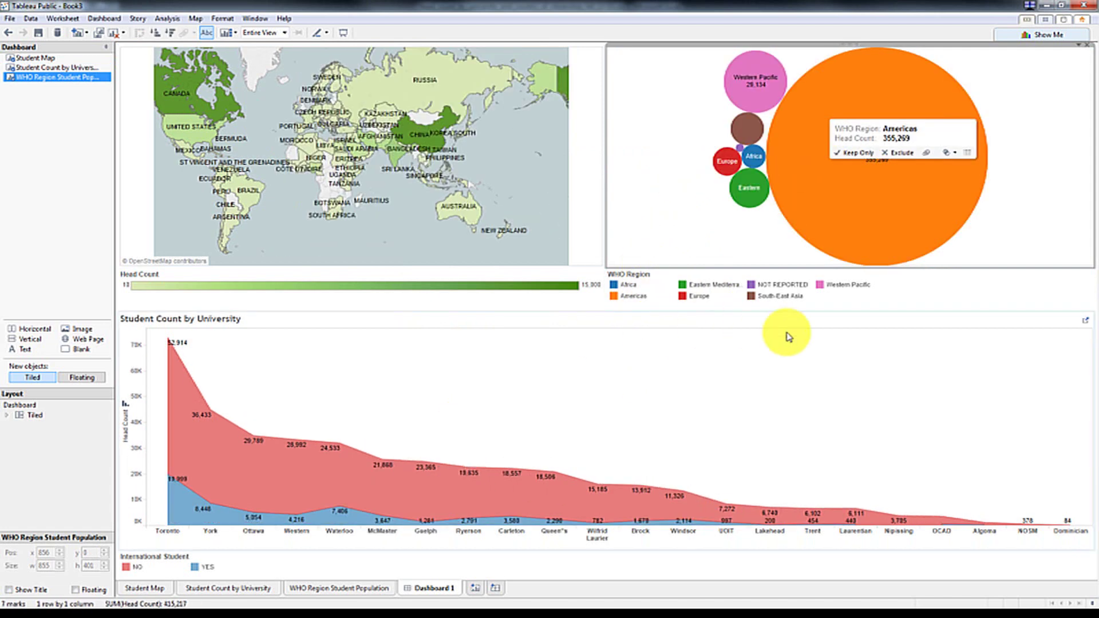
click(839, 191)
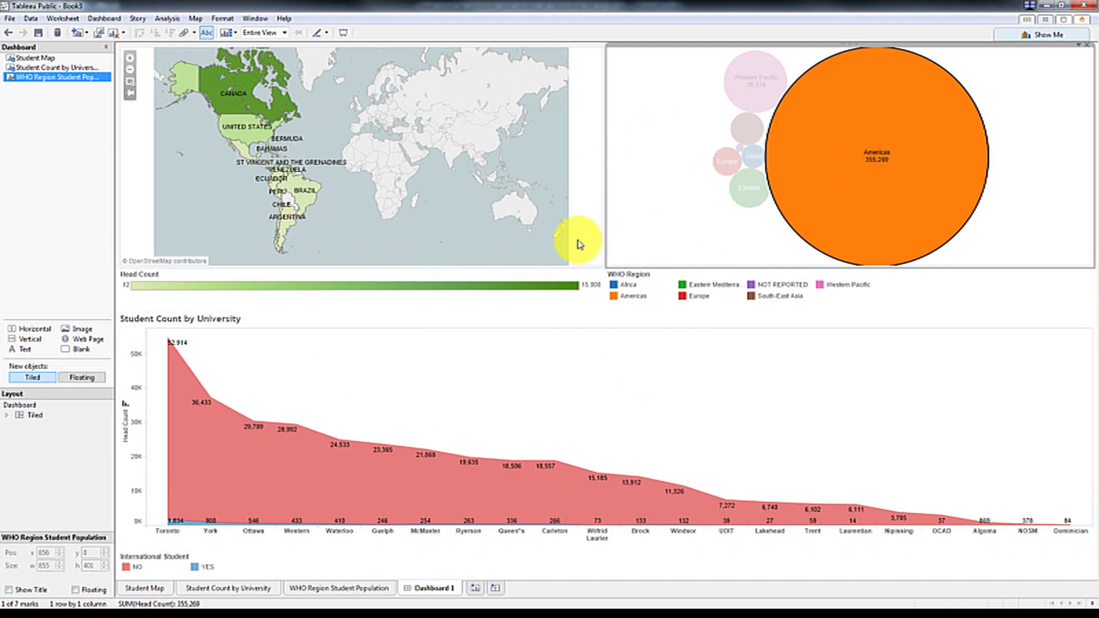
click(768, 194)
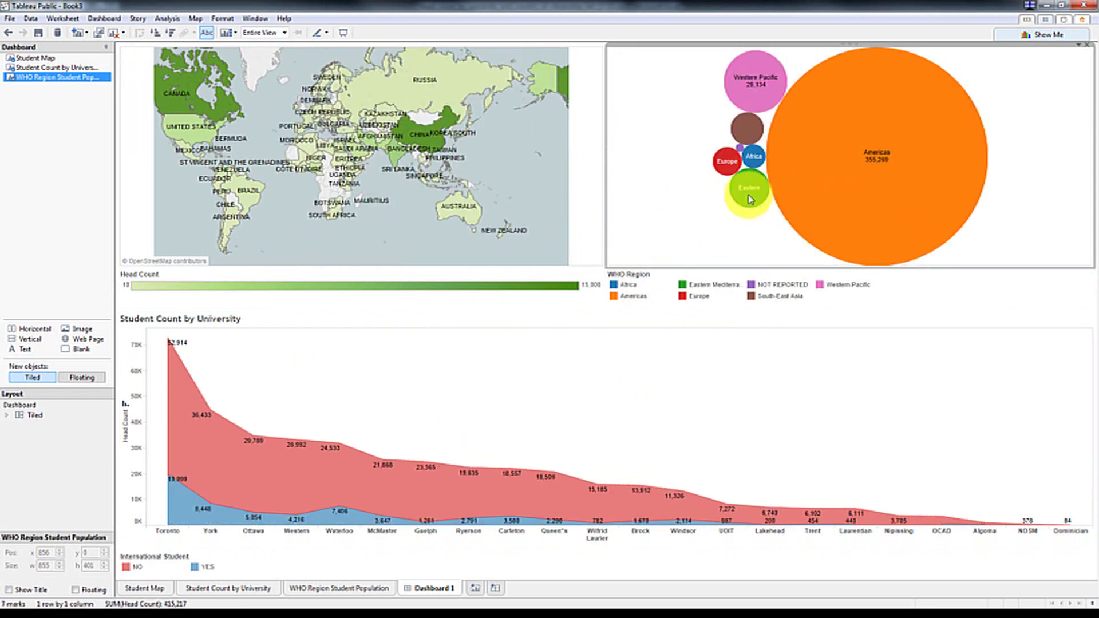
click(746, 197)
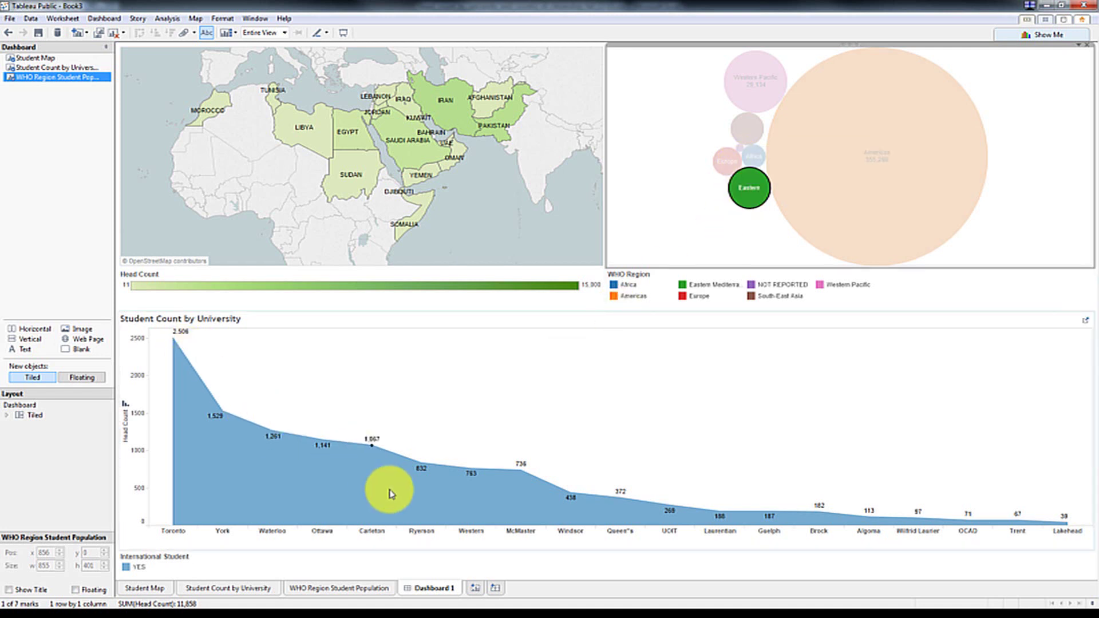
click(755, 94)
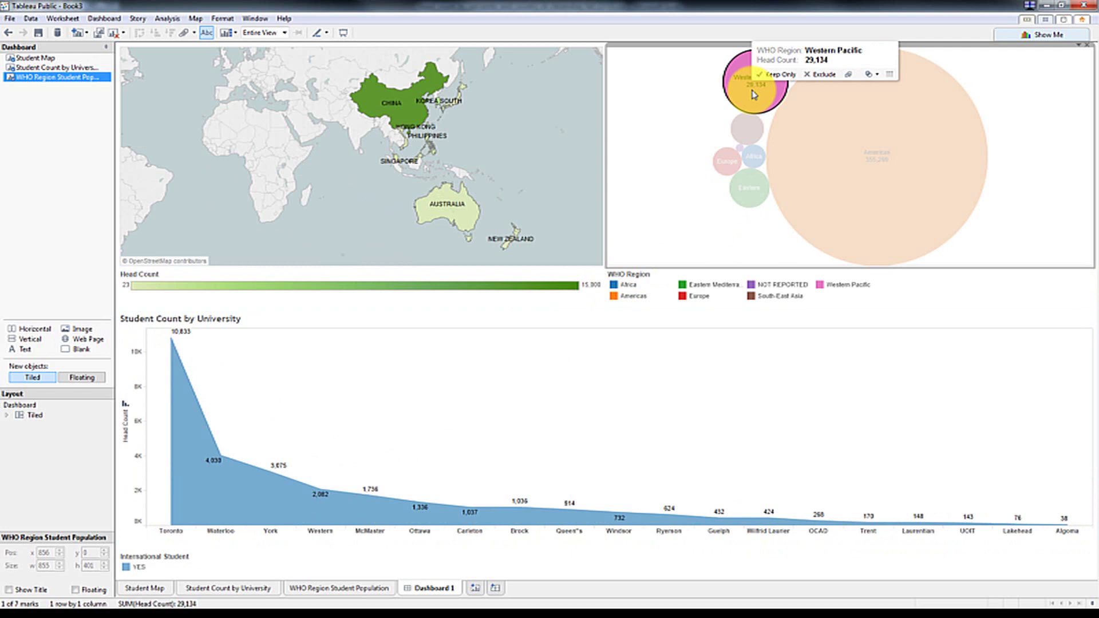
click(754, 94)
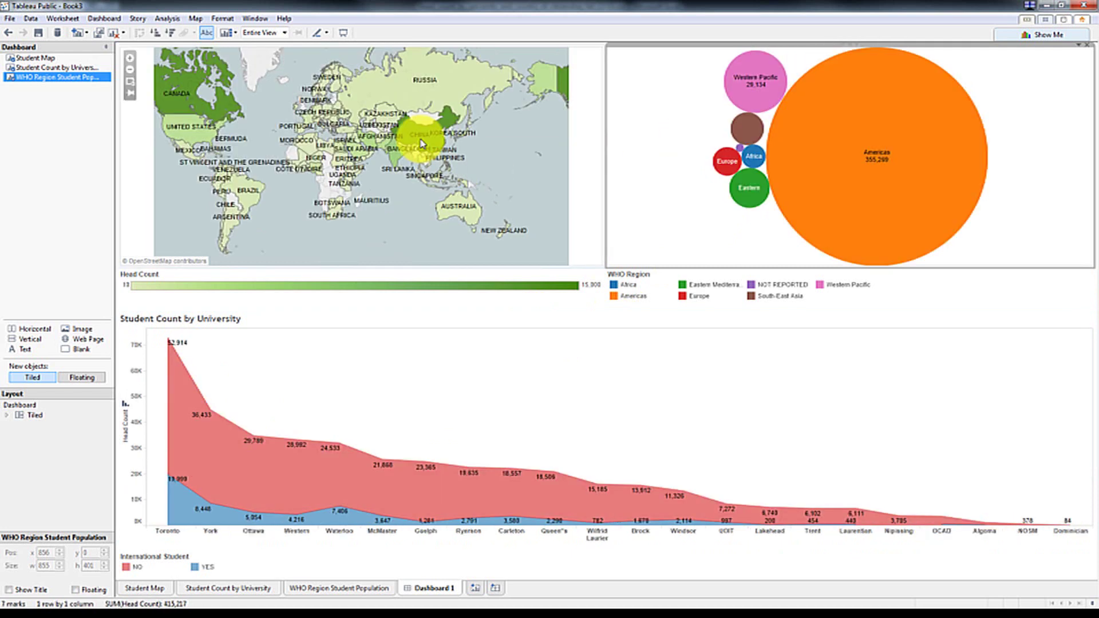
click(459, 213)
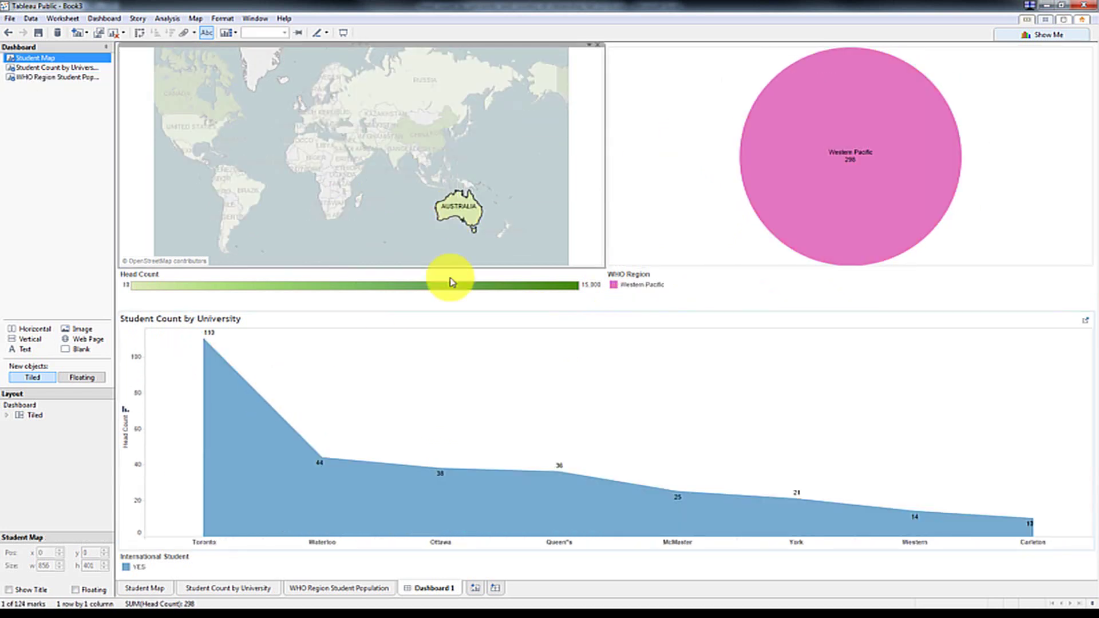
click(453, 219)
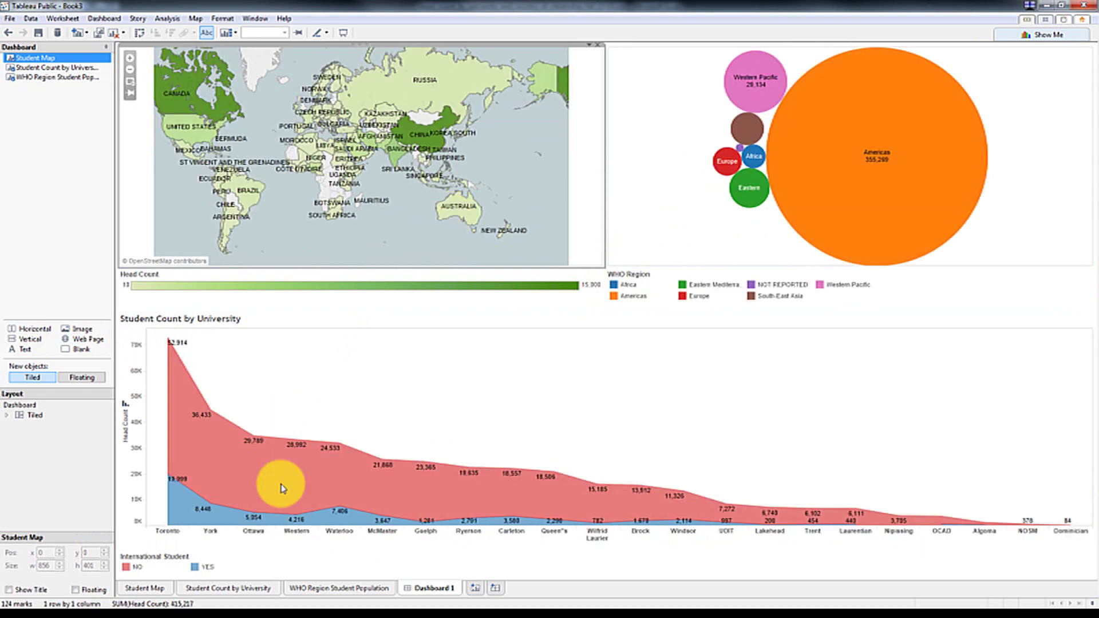
click(216, 540)
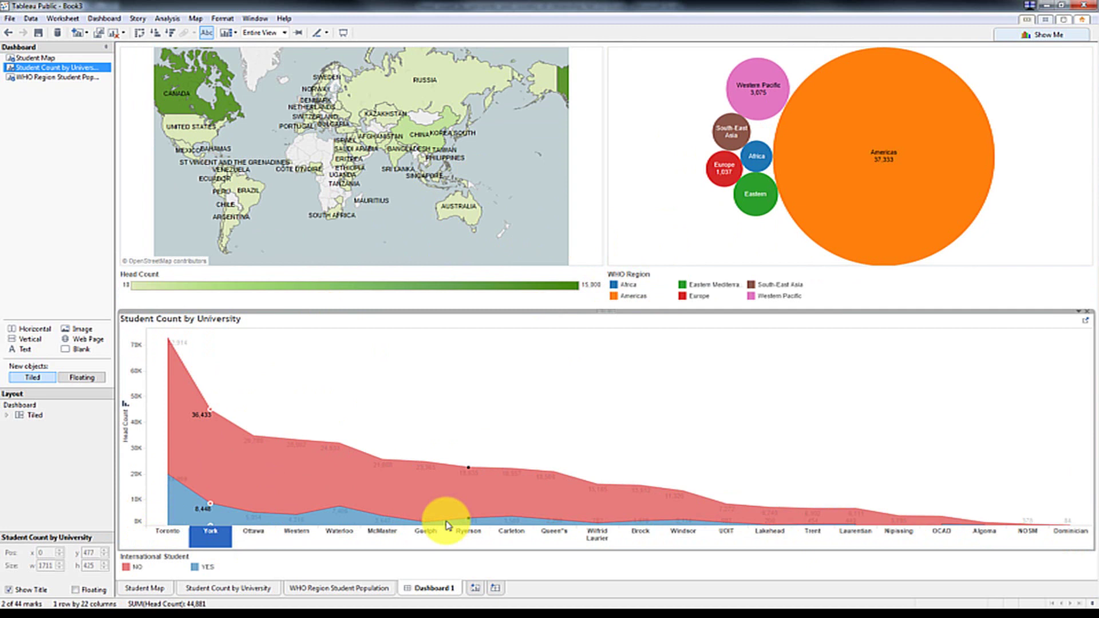
click(345, 537)
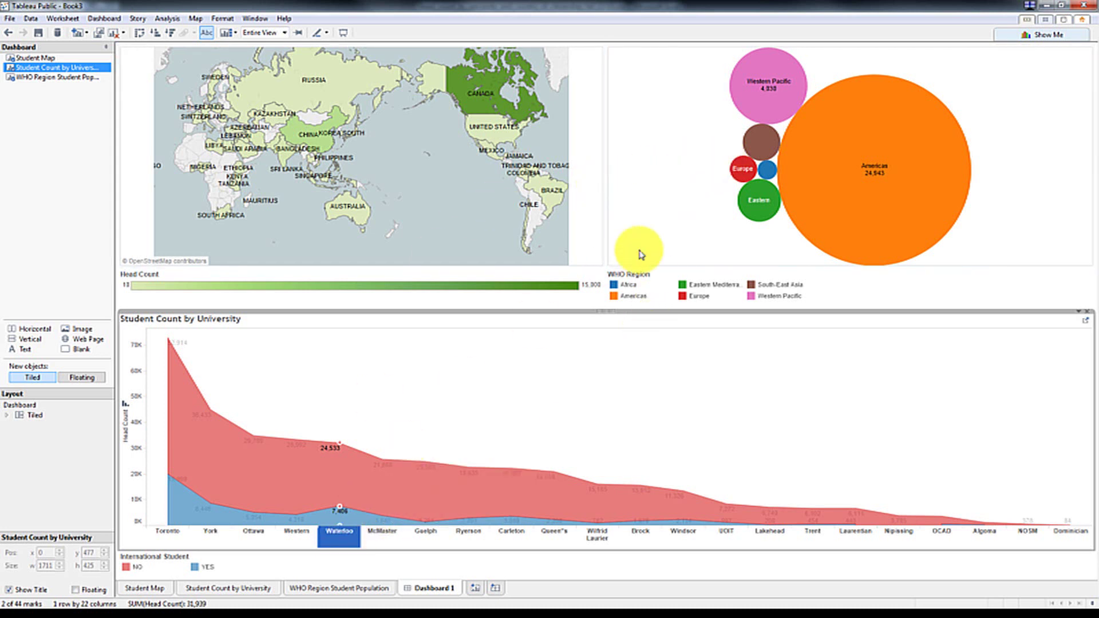
click(749, 194)
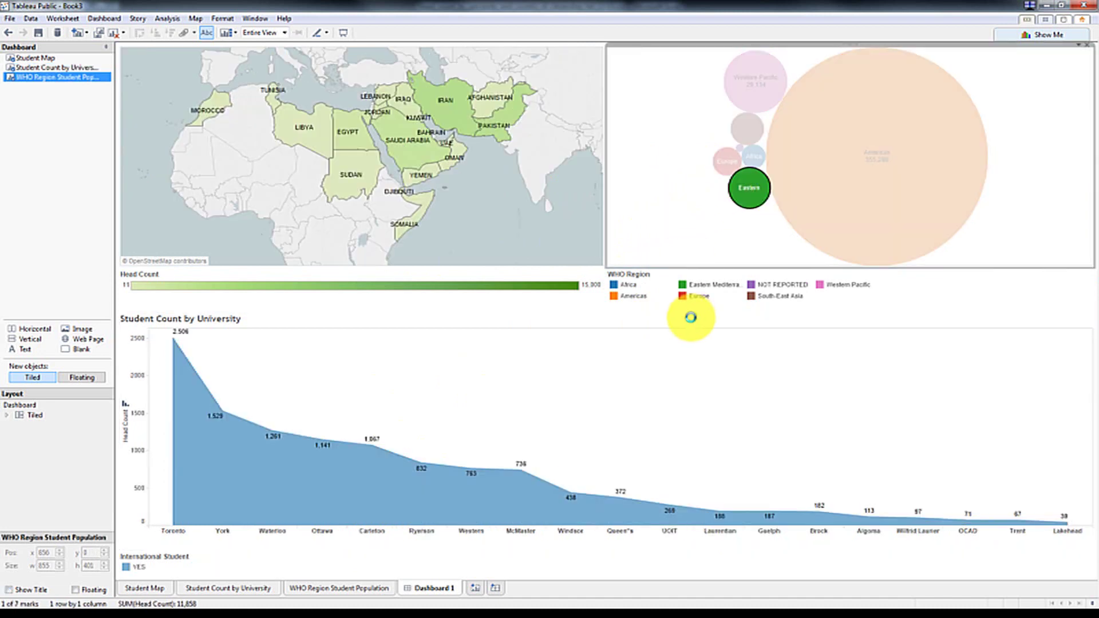
click(691, 317)
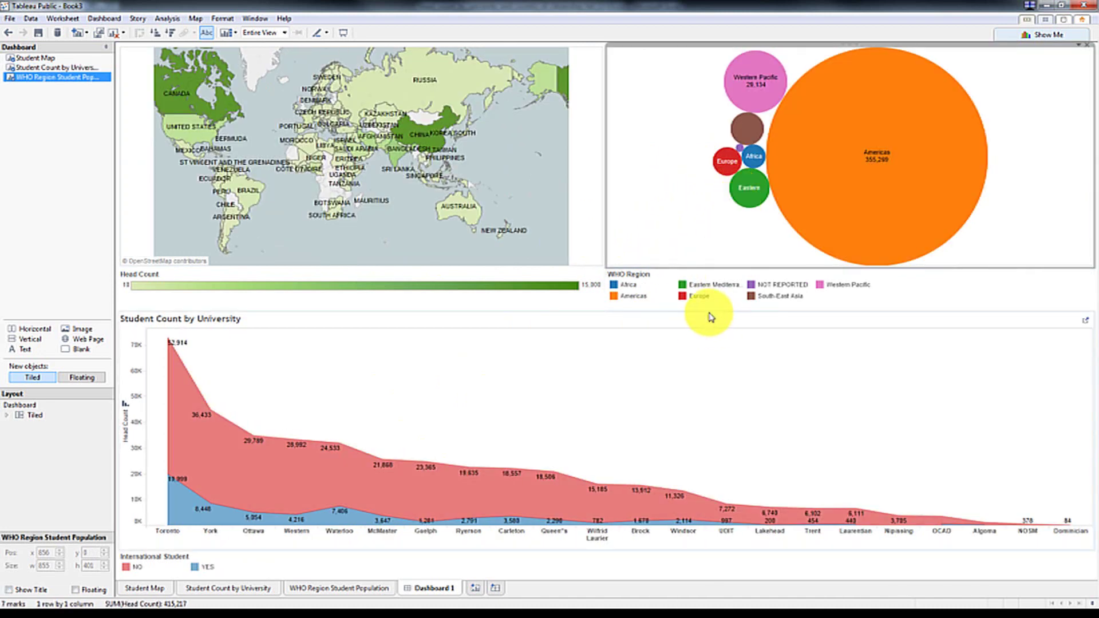
Drag pane dividers down to enlarge the map and bubble chart, lowering both legends.
drag(708, 312, 710, 352)
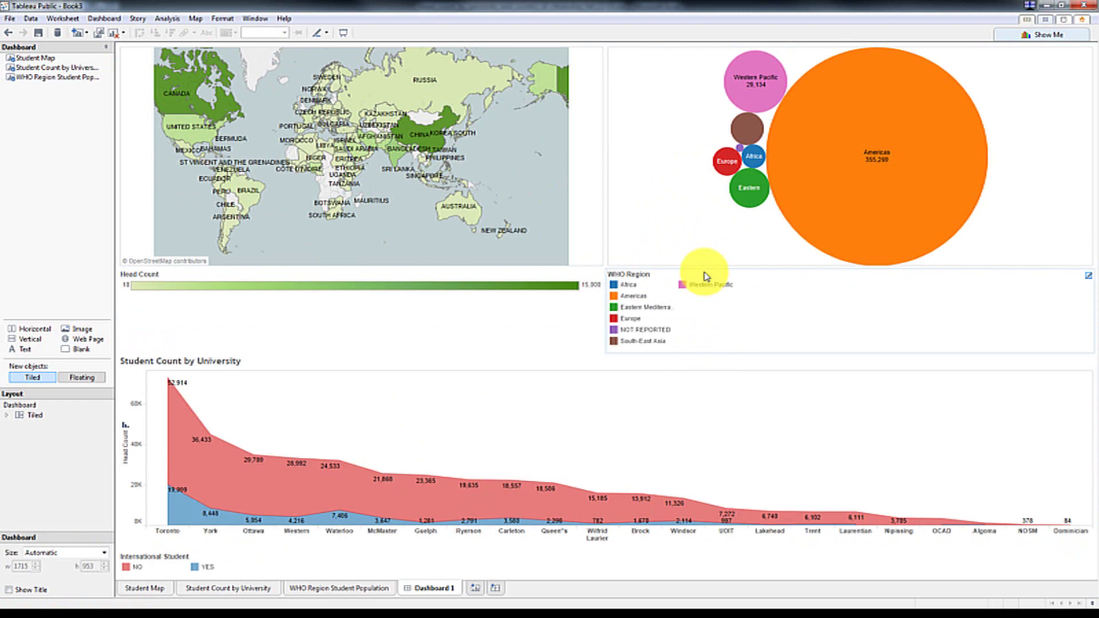
drag(702, 269, 704, 316)
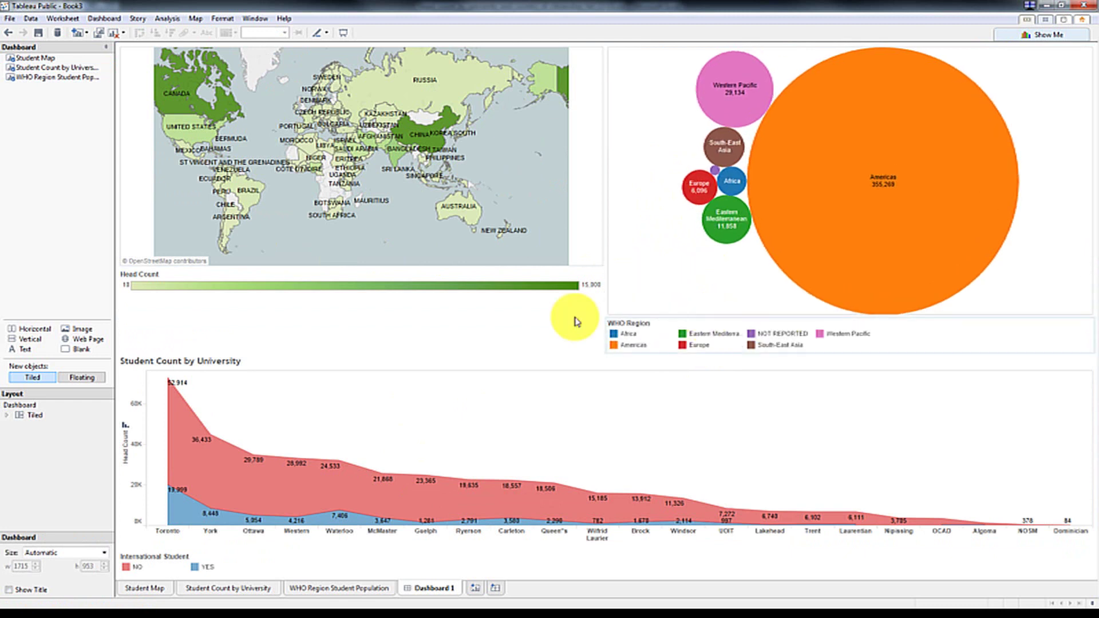
drag(525, 268, 525, 316)
click(630, 267)
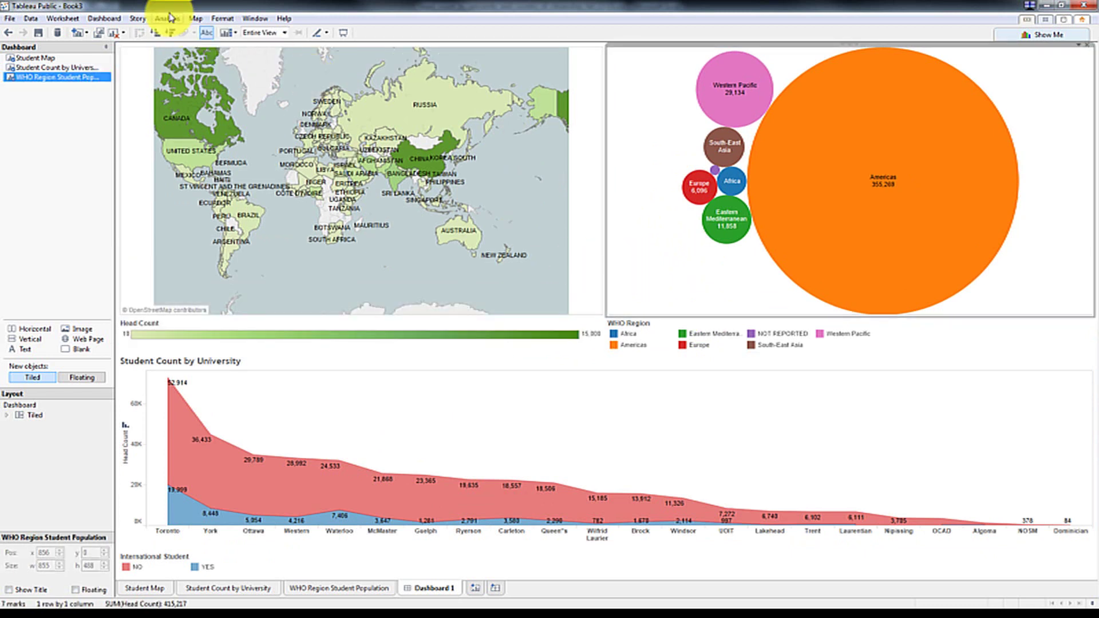
click(104, 18)
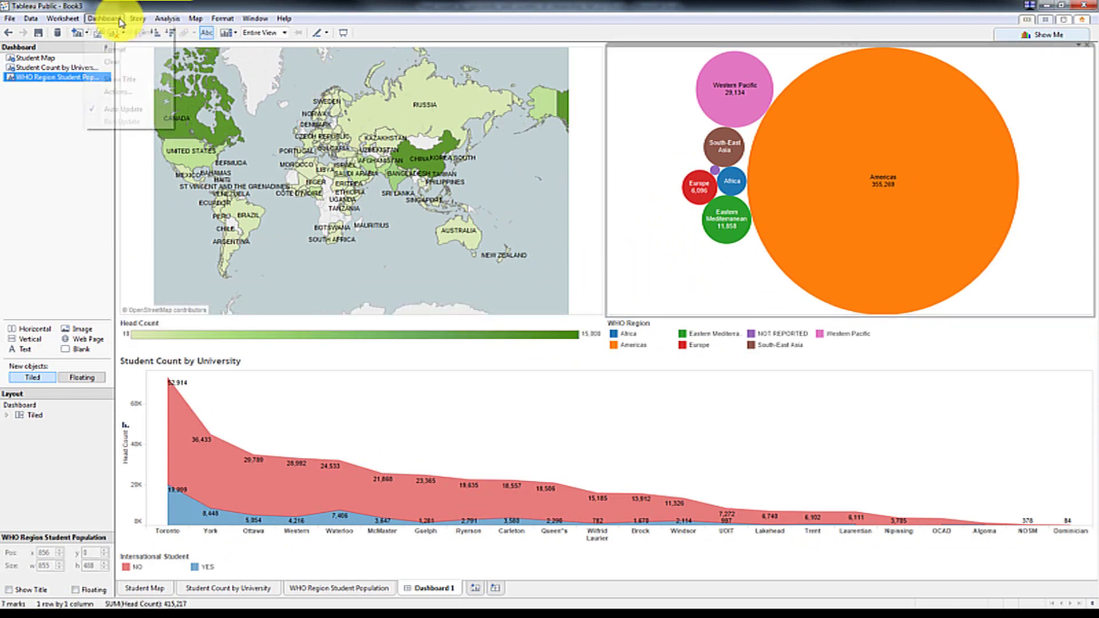
Show the dashboard title and set it to '2014 Ontario University Student Citizenship Dashboard'.
click(121, 79)
double_click(524, 55)
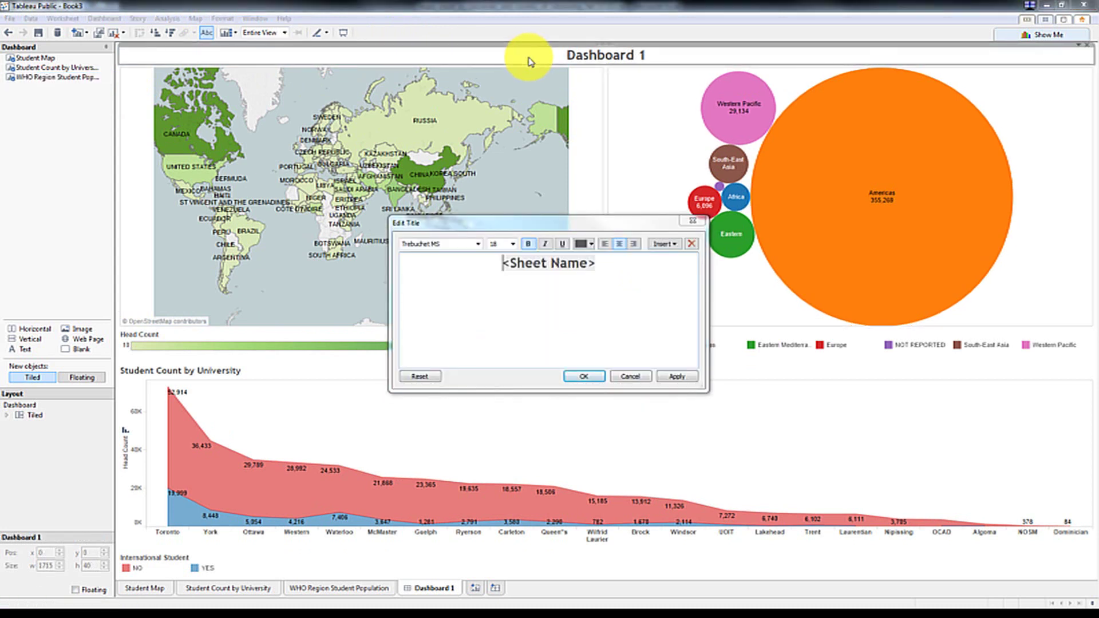
key(ctrl+a)
text(2)
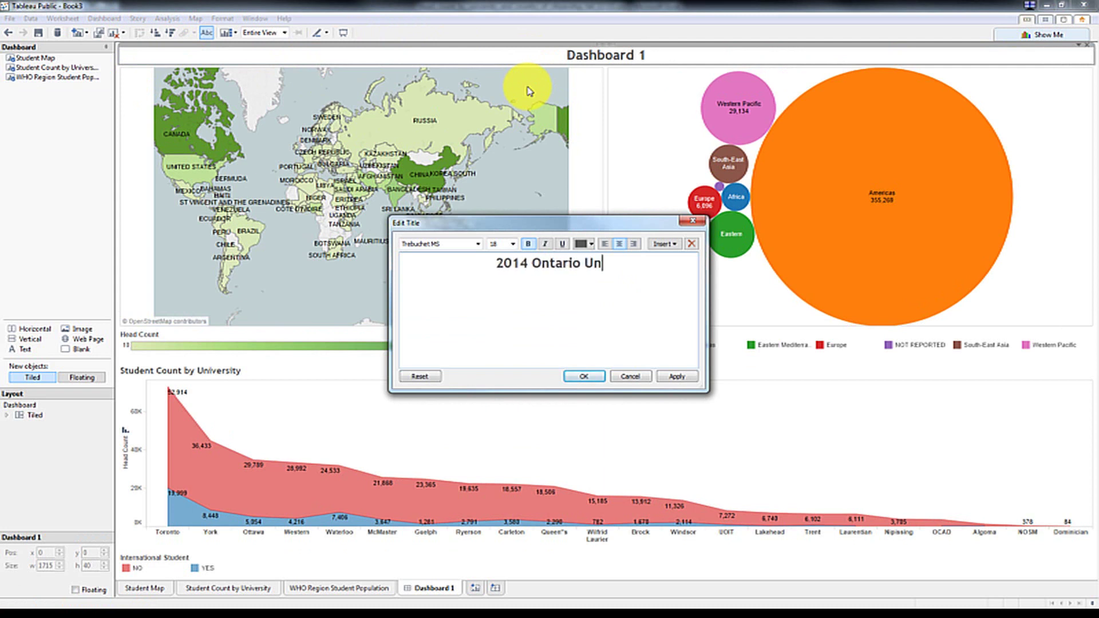
text(014 Ontario University Student )
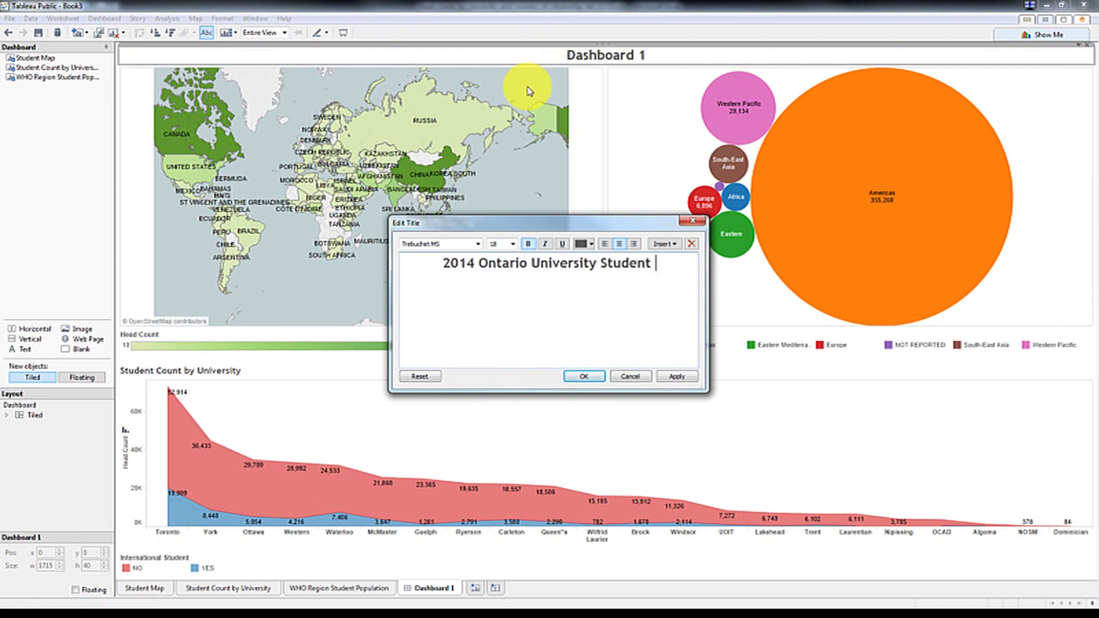
text(Citize)
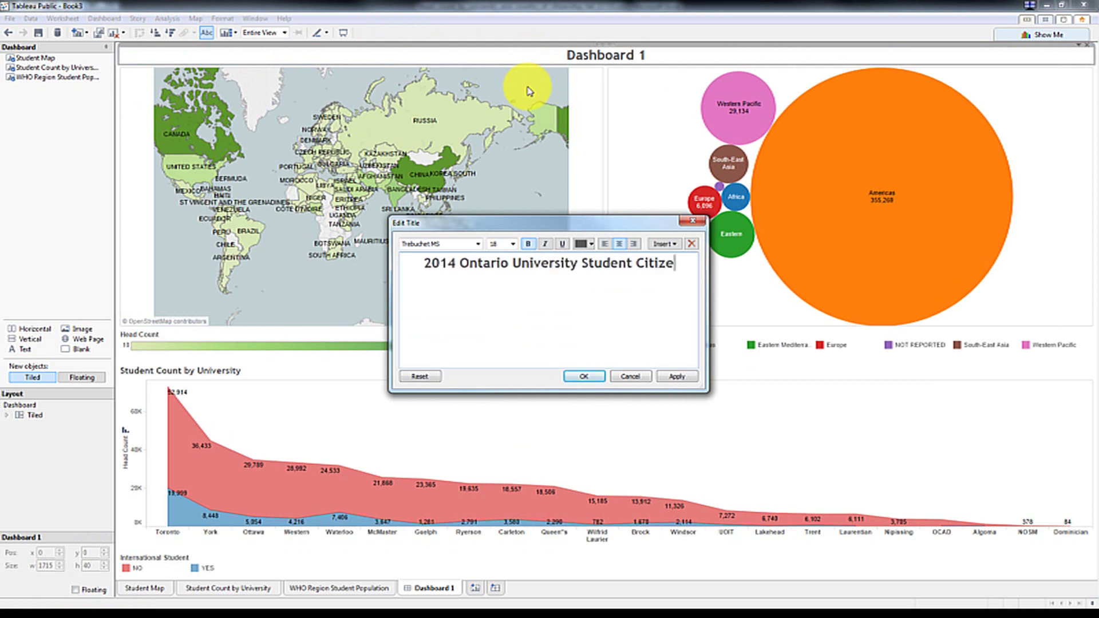
text(nship)
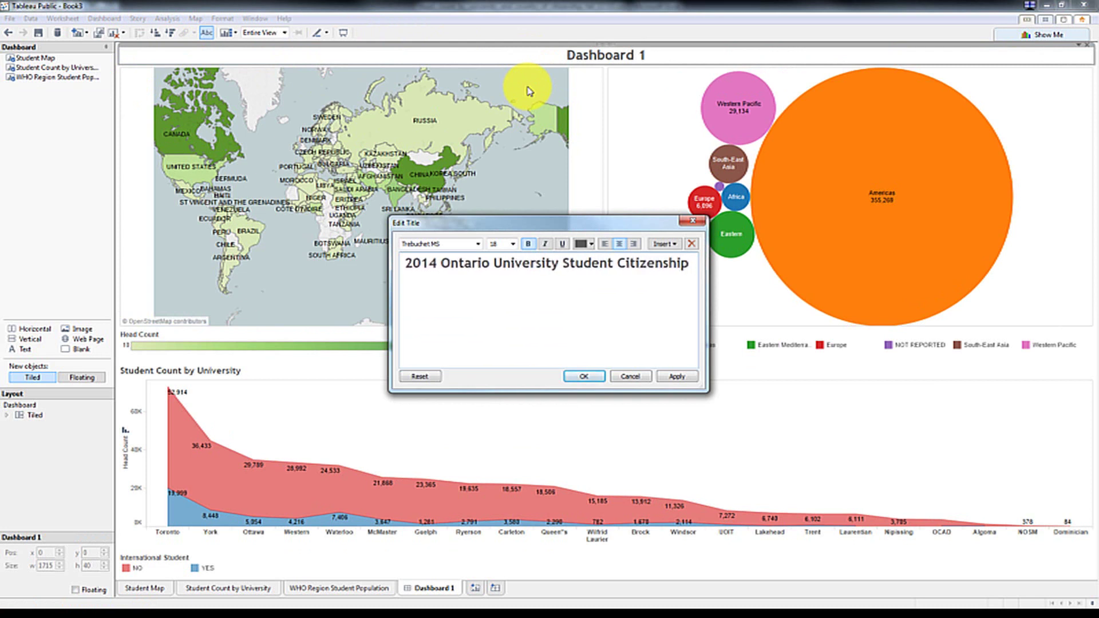
text( Dashboard)
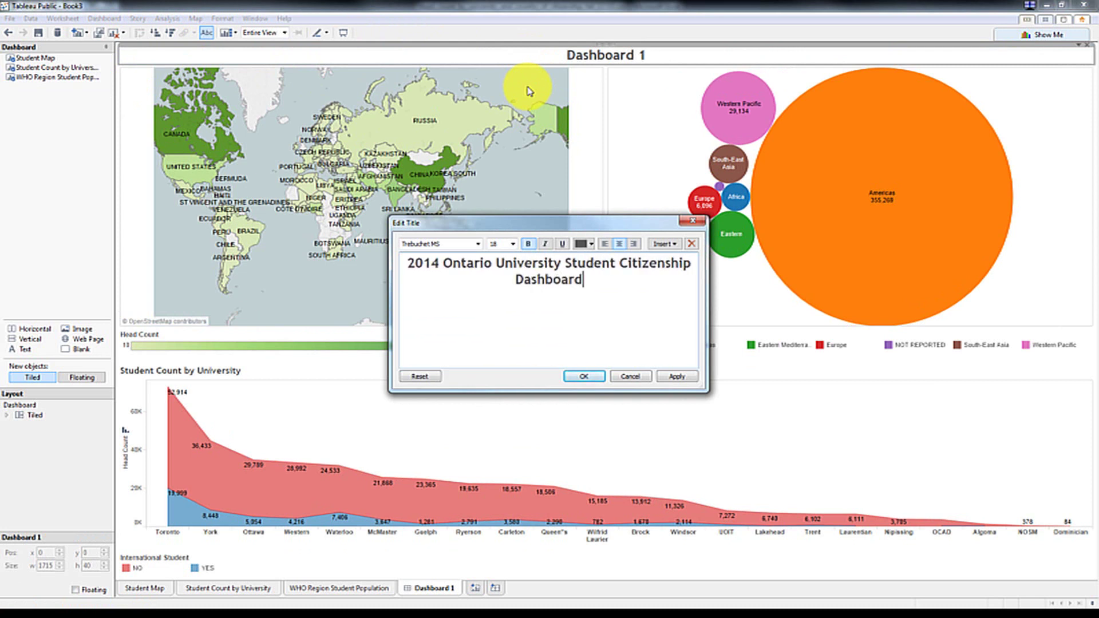
click(583, 376)
click(655, 294)
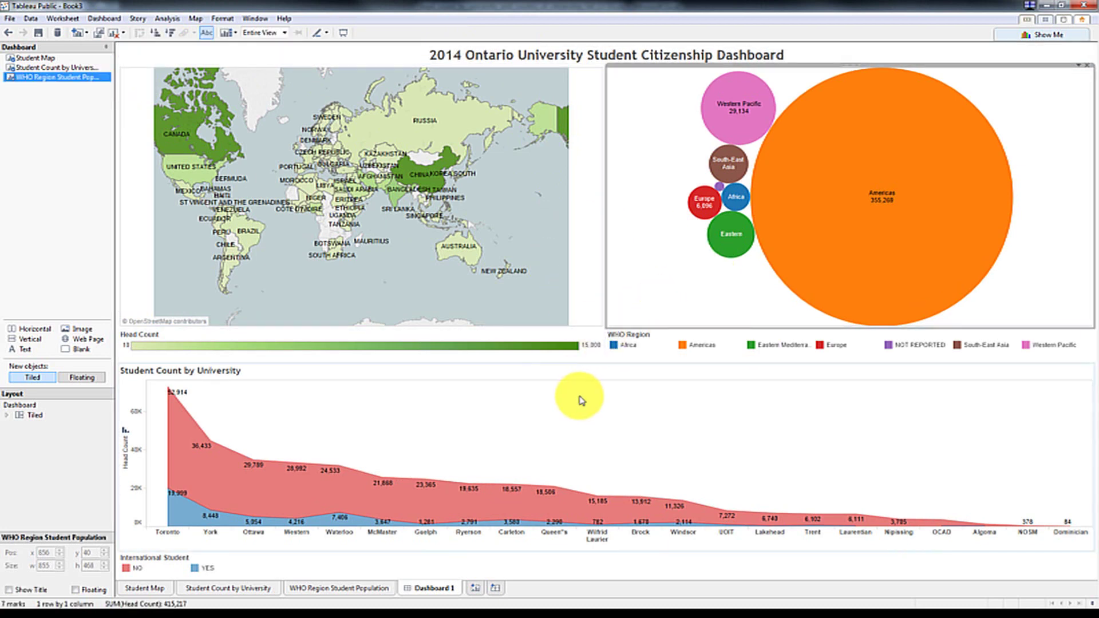
click(593, 422)
Hide the side panel and view the dashboard in full-screen Presentation Mode.
click(107, 46)
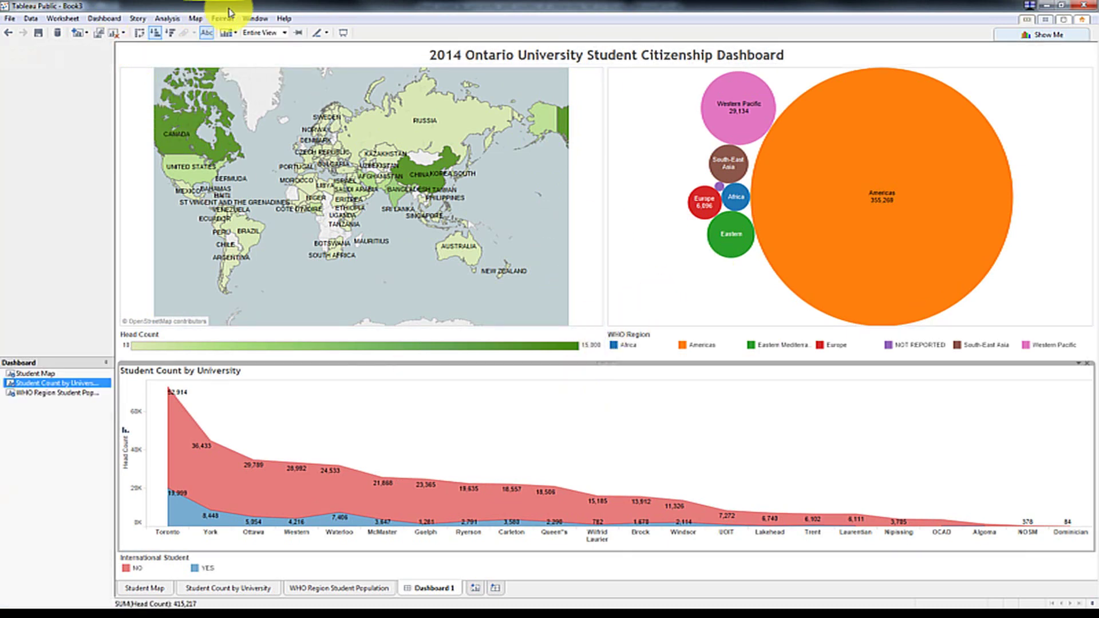
click(255, 18)
click(263, 32)
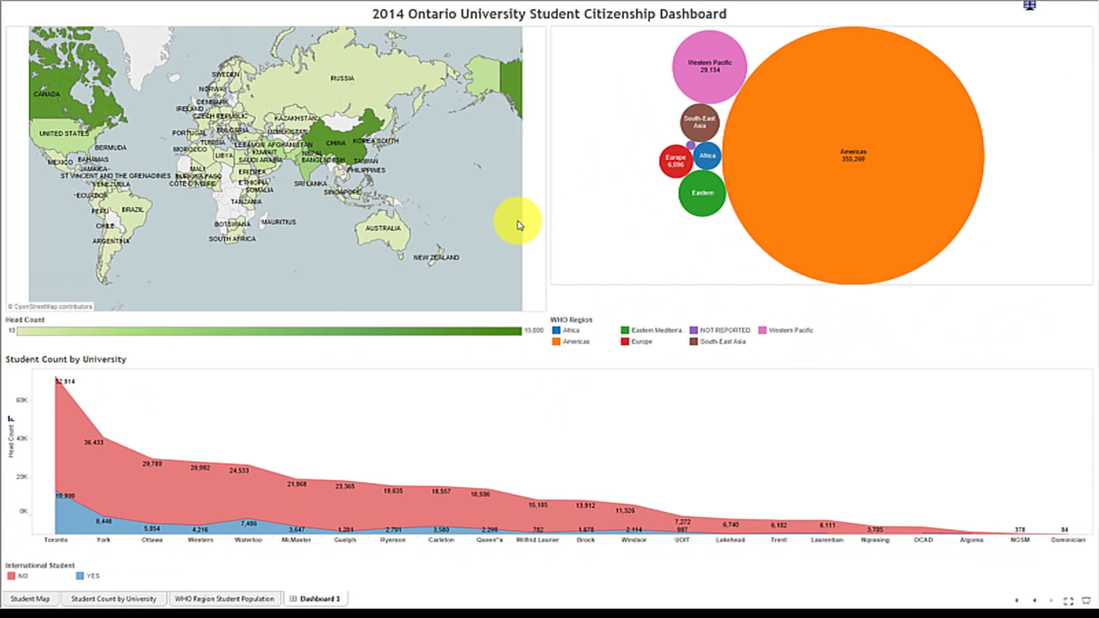
Test the filters by selecting and clearing China, Ryerson, Western and McMaster.
click(345, 140)
click(341, 127)
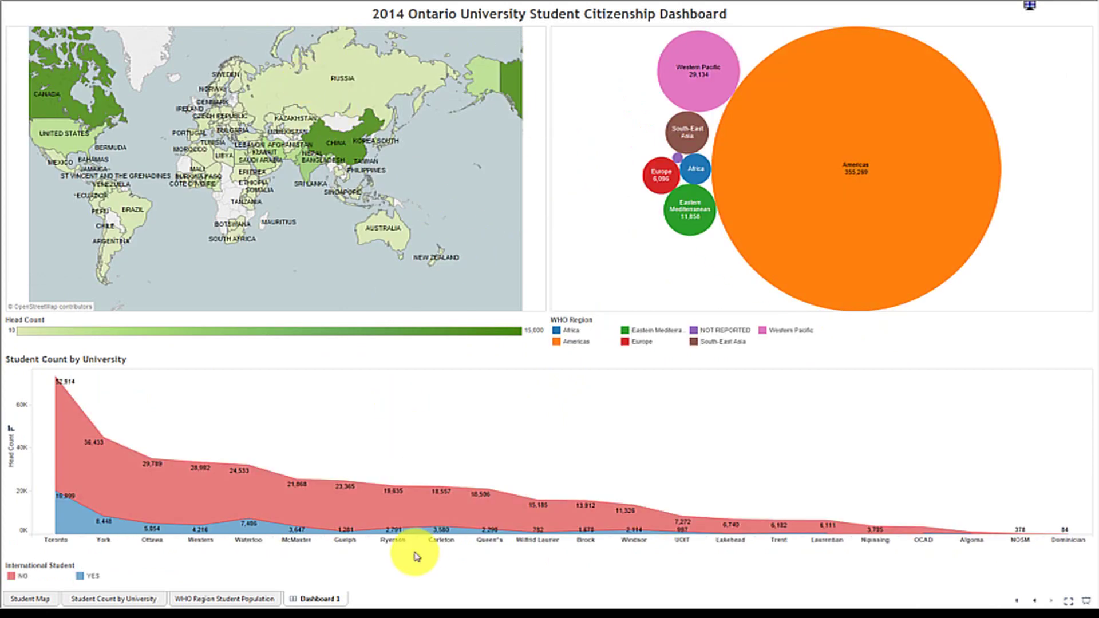
click(399, 542)
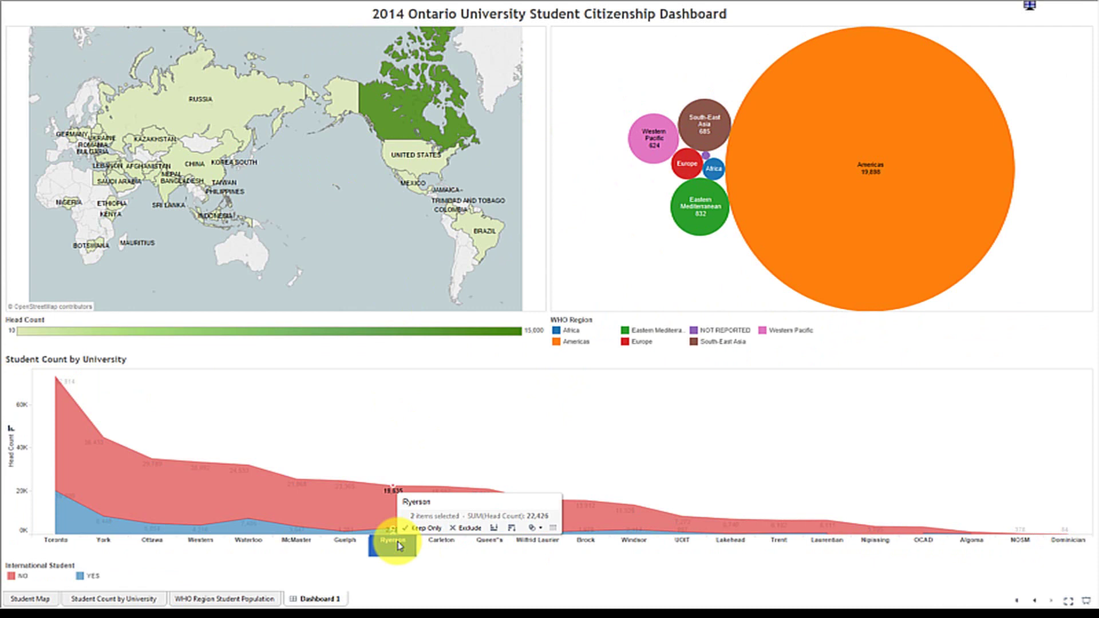
click(399, 544)
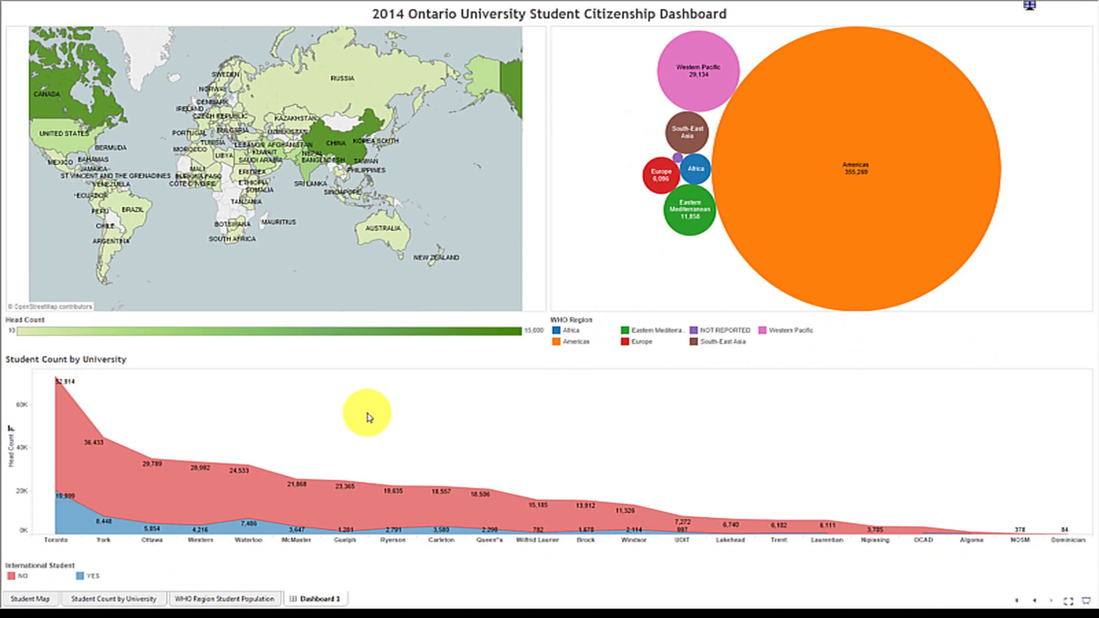
click(191, 549)
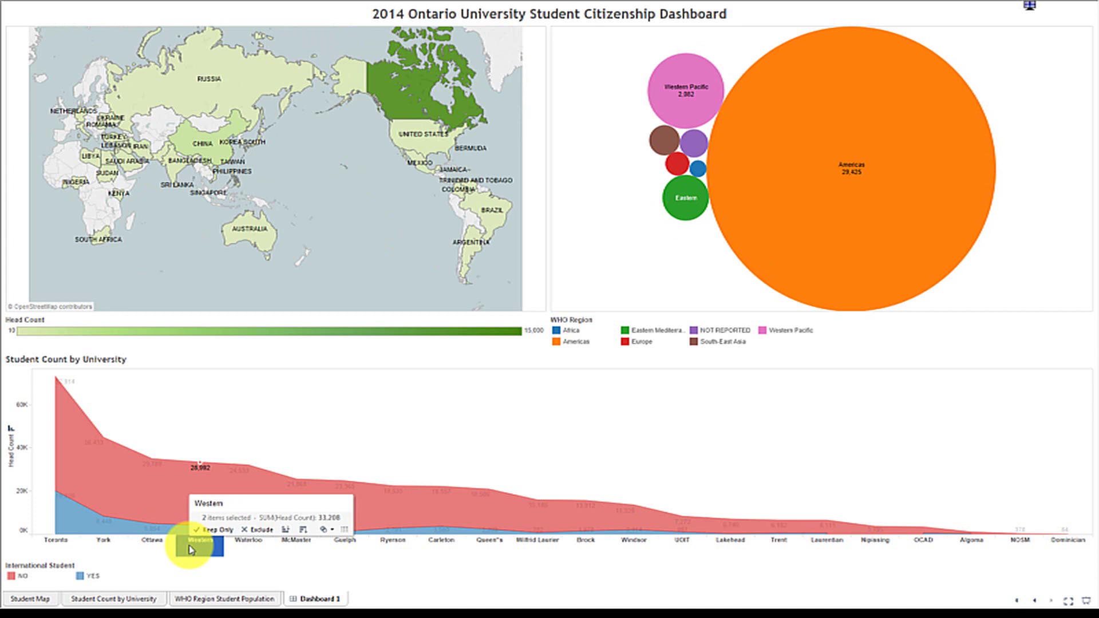
click(192, 548)
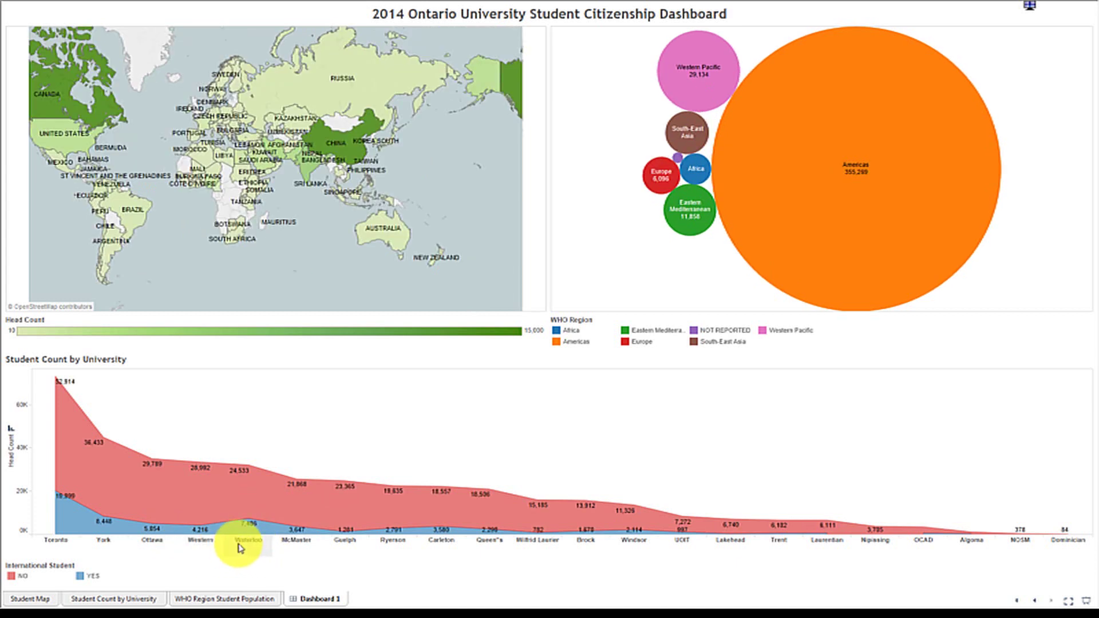
click(307, 548)
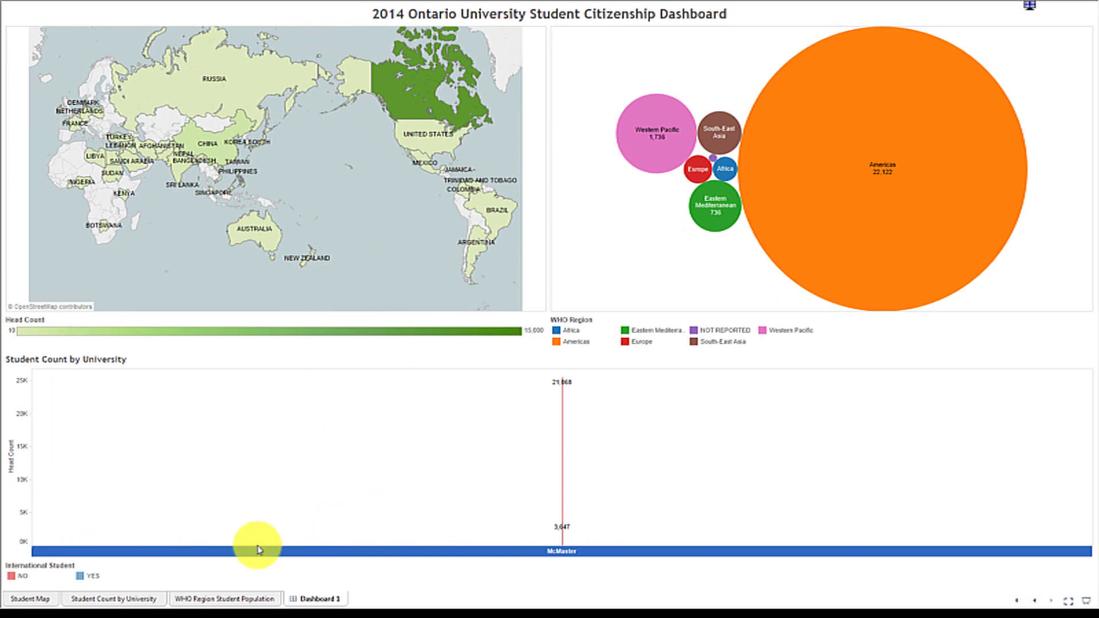
click(424, 555)
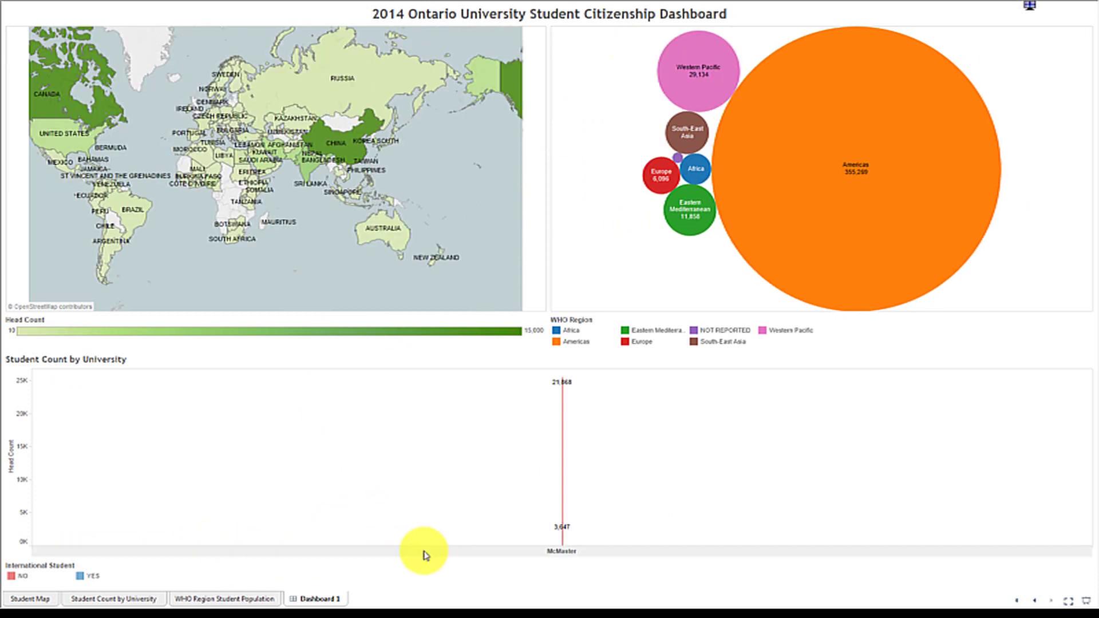